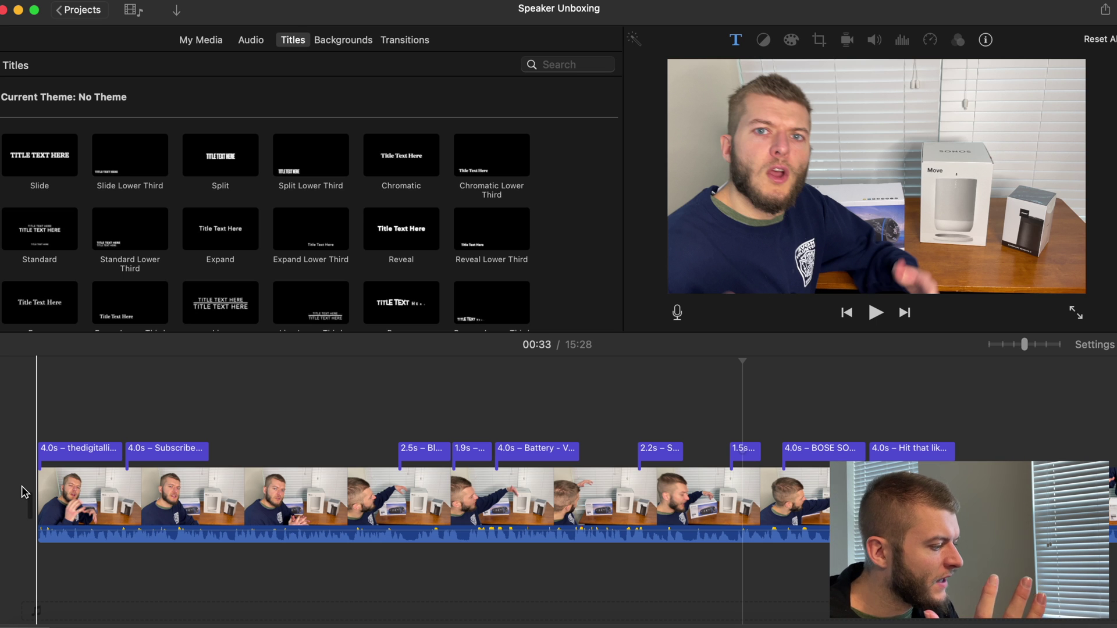
- Scroll right along the Speaker Unboxing timeline to look over its clips
{"action": "scroll", "coordinate": [584, 512], "scroll_direction": "right", "scroll_amount": 12}
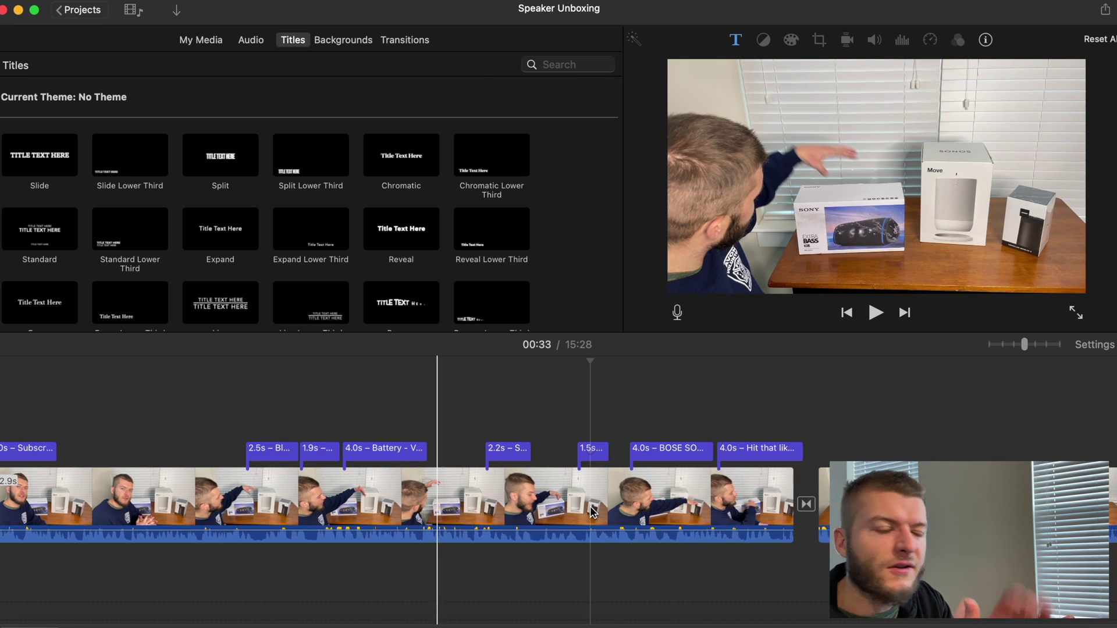
{"action": "scroll", "coordinate": [590, 512], "scroll_direction": "right", "scroll_amount": 12}
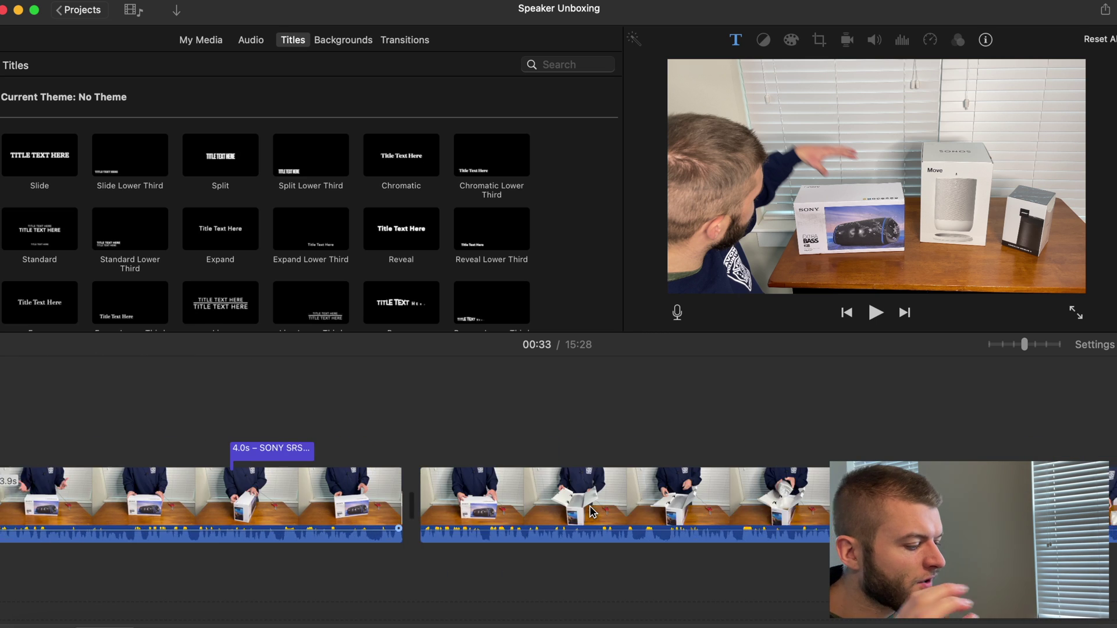
{"action": "scroll", "coordinate": [590, 511], "scroll_direction": "right", "scroll_amount": 3}
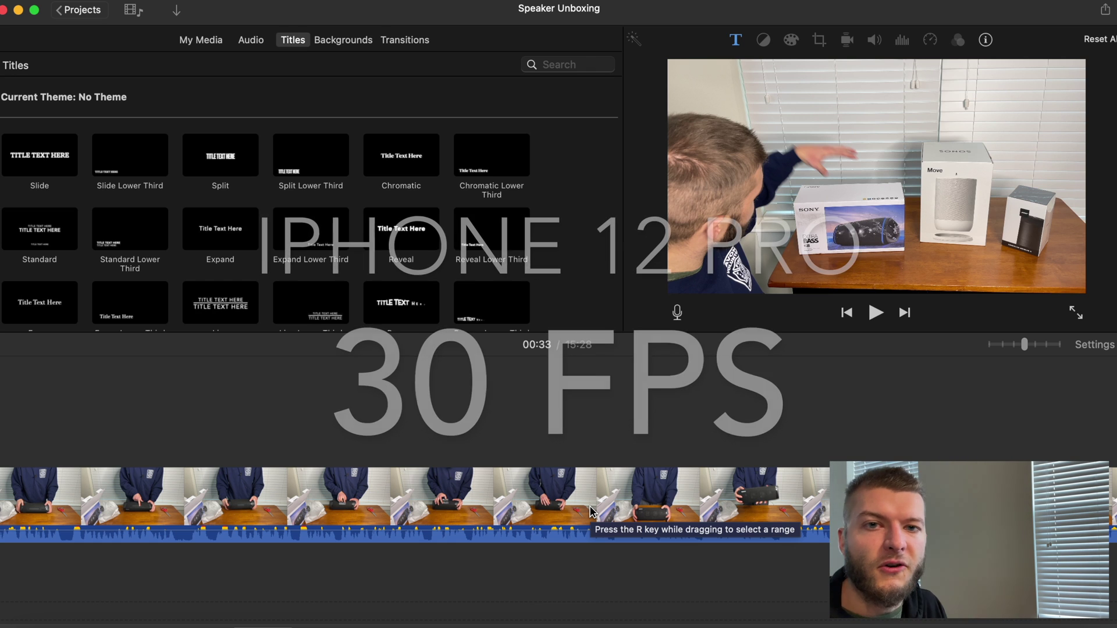
{"action": "scroll", "coordinate": [591, 512], "scroll_direction": "right", "scroll_amount": 5}
{"action": "scroll", "coordinate": [591, 512], "scroll_direction": "right", "scroll_amount": 3}
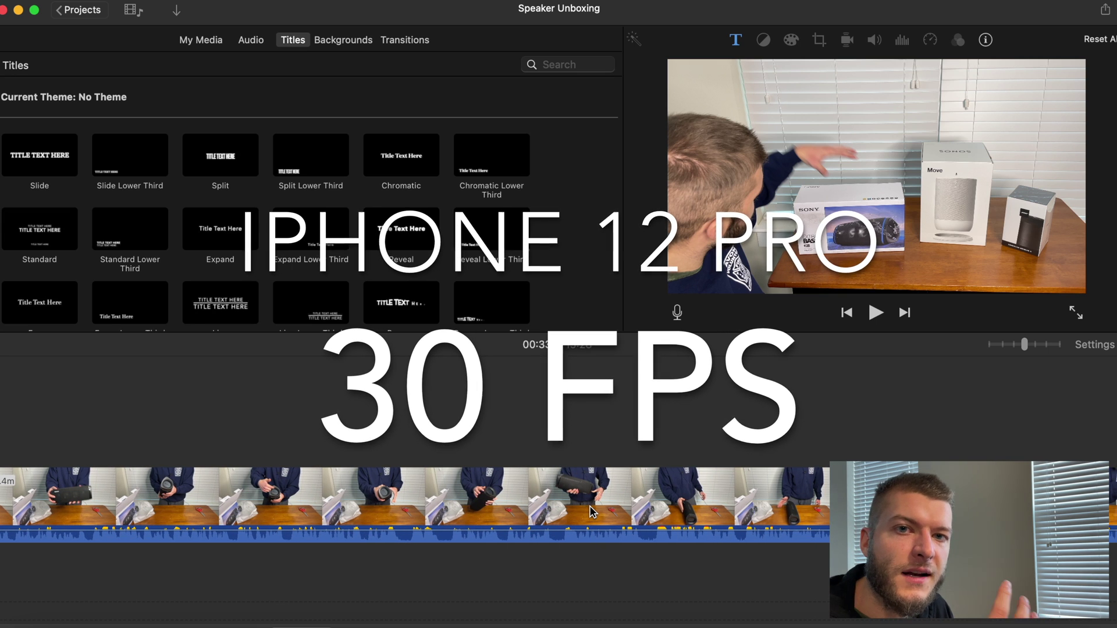
{"action": "scroll", "coordinate": [591, 512], "scroll_direction": "right", "scroll_amount": 8}
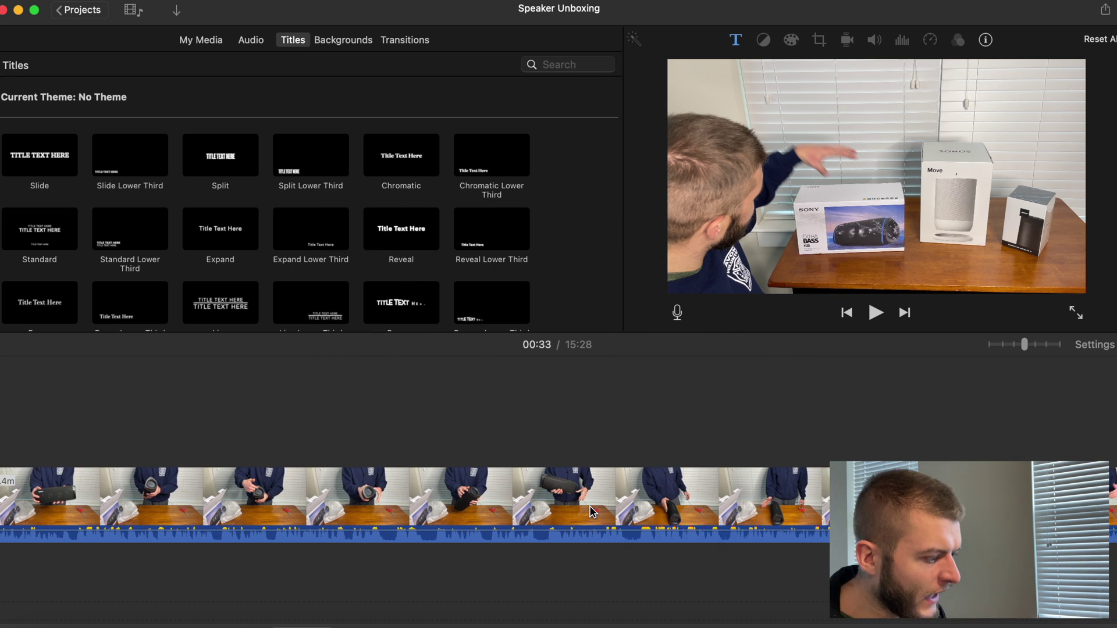
{"action": "scroll", "coordinate": [590, 512], "scroll_direction": "right", "scroll_amount": 5}
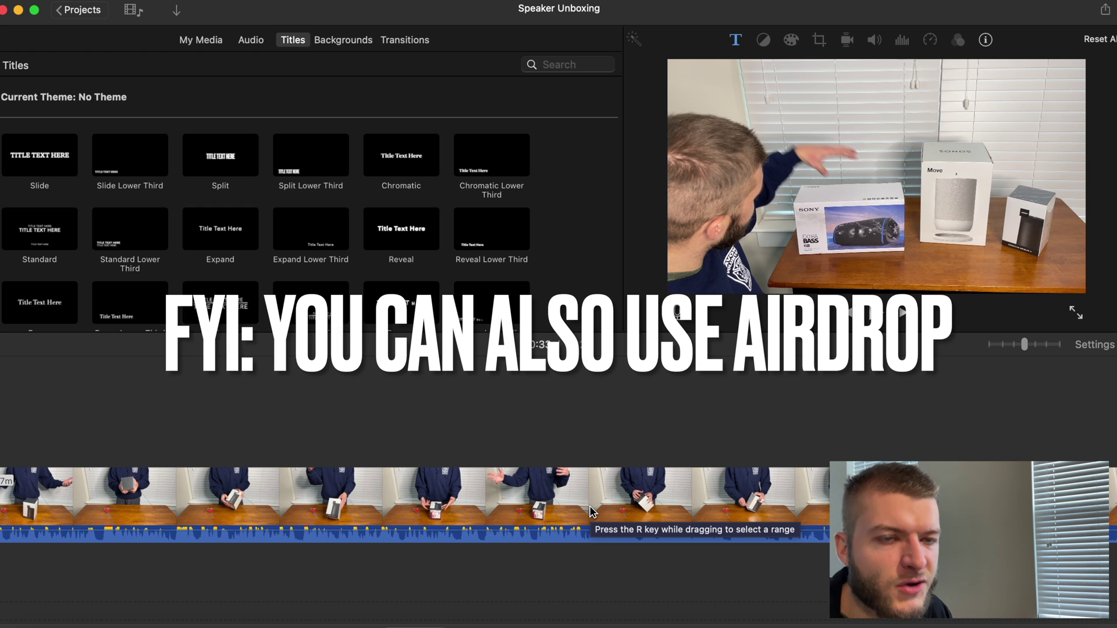
- Play the Speaker Unboxing project from its very beginning using the backslash key
{"action": "scroll", "coordinate": [591, 512], "scroll_direction": "left", "scroll_amount": 10}
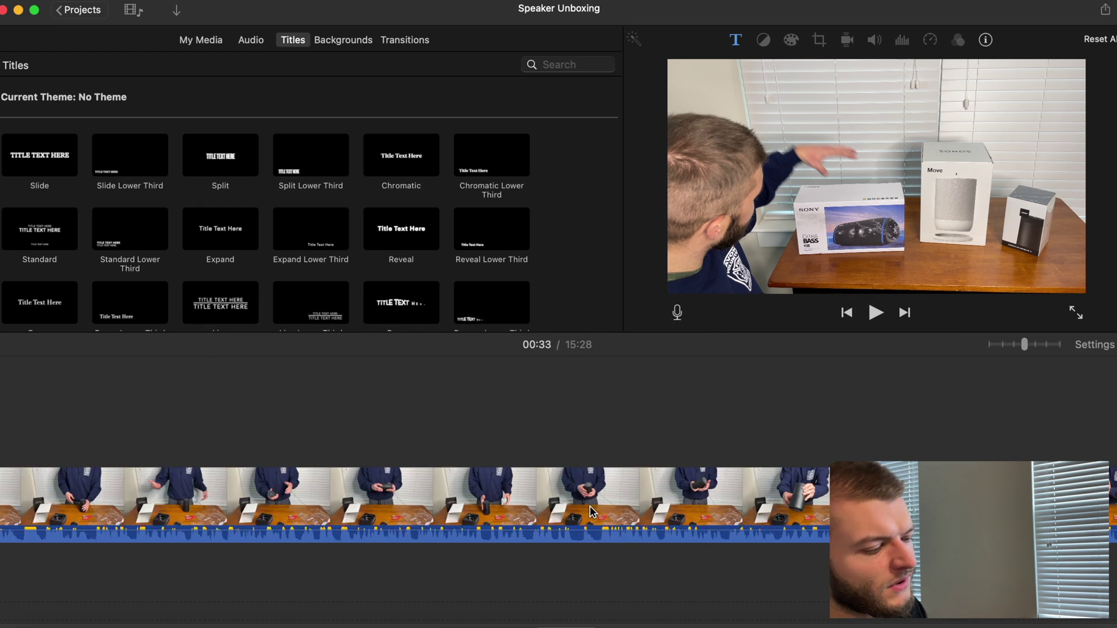
{"action": "scroll", "coordinate": [590, 512], "scroll_direction": "right", "scroll_amount": 15}
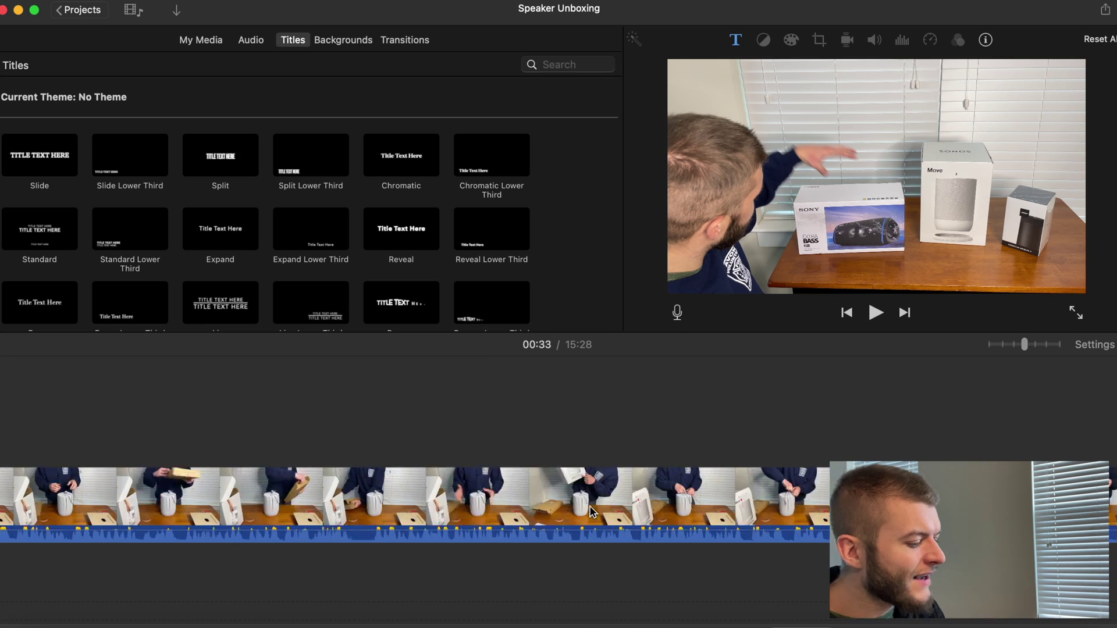
{"action": "scroll", "coordinate": [591, 512], "scroll_direction": "right", "scroll_amount": 15}
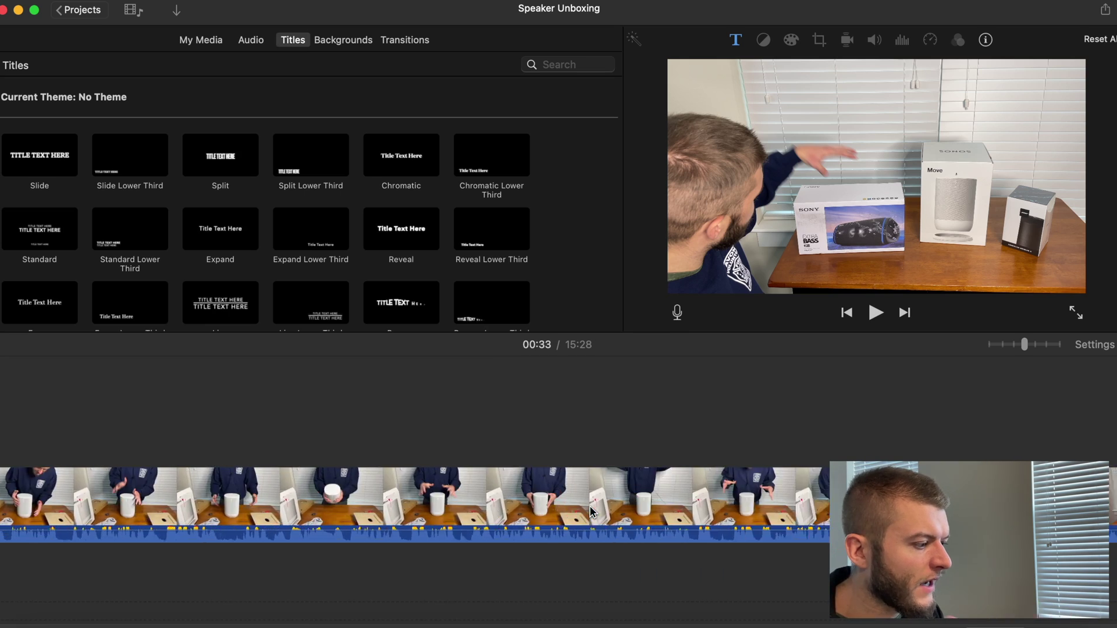
{"action": "scroll", "coordinate": [590, 512], "scroll_direction": "left", "scroll_amount": 15}
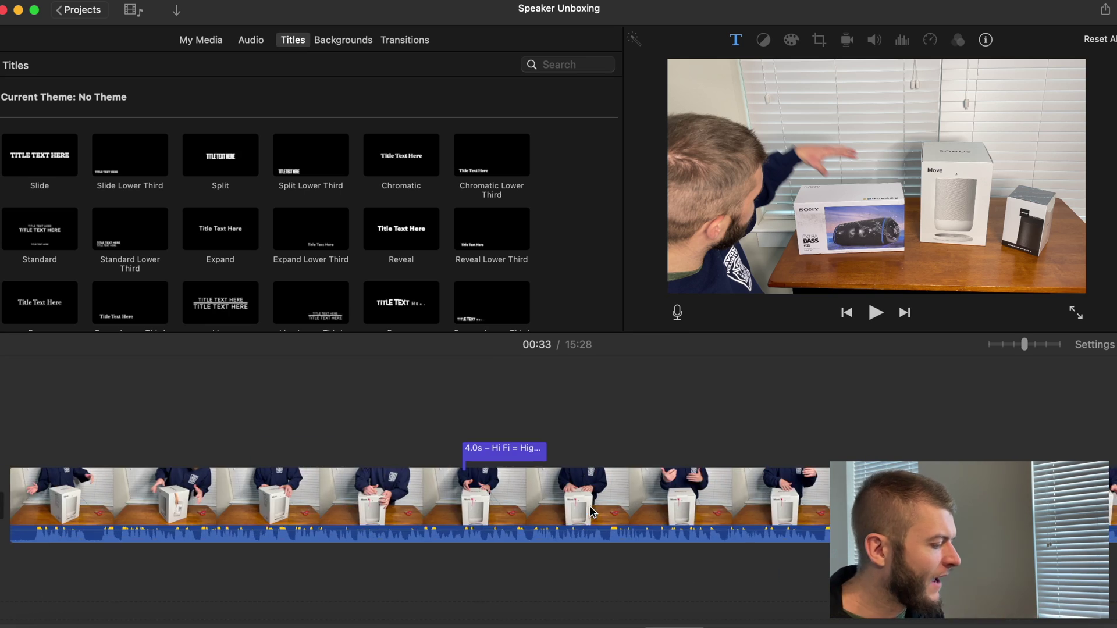
{"action": "scroll", "coordinate": [590, 512], "scroll_direction": "left", "scroll_amount": 15}
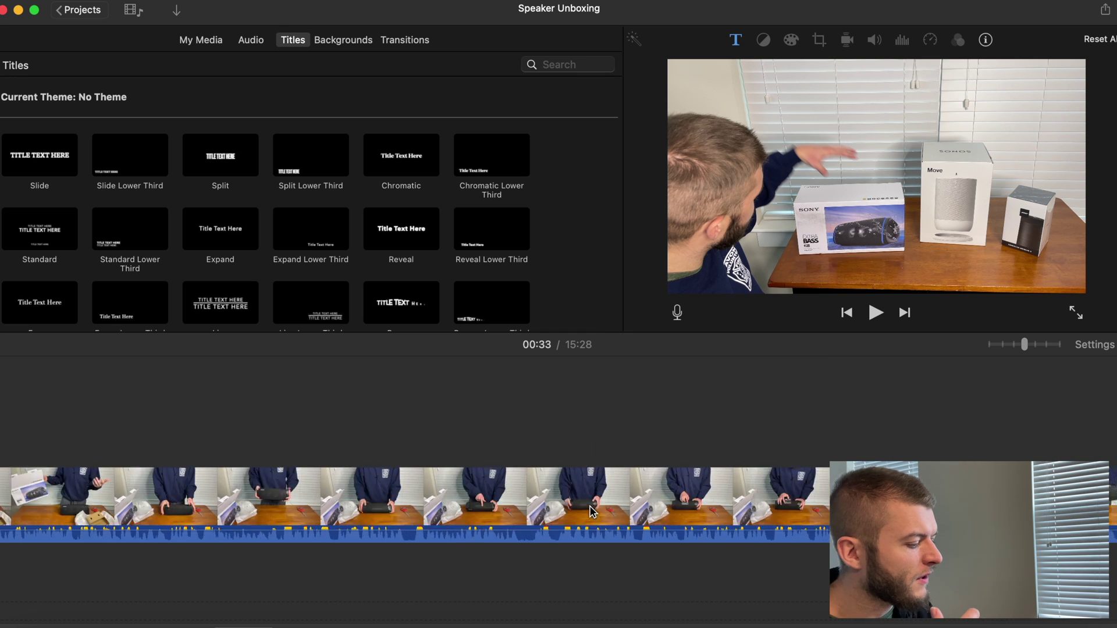
{"action": "scroll", "coordinate": [591, 512], "scroll_direction": "left", "scroll_amount": 10}
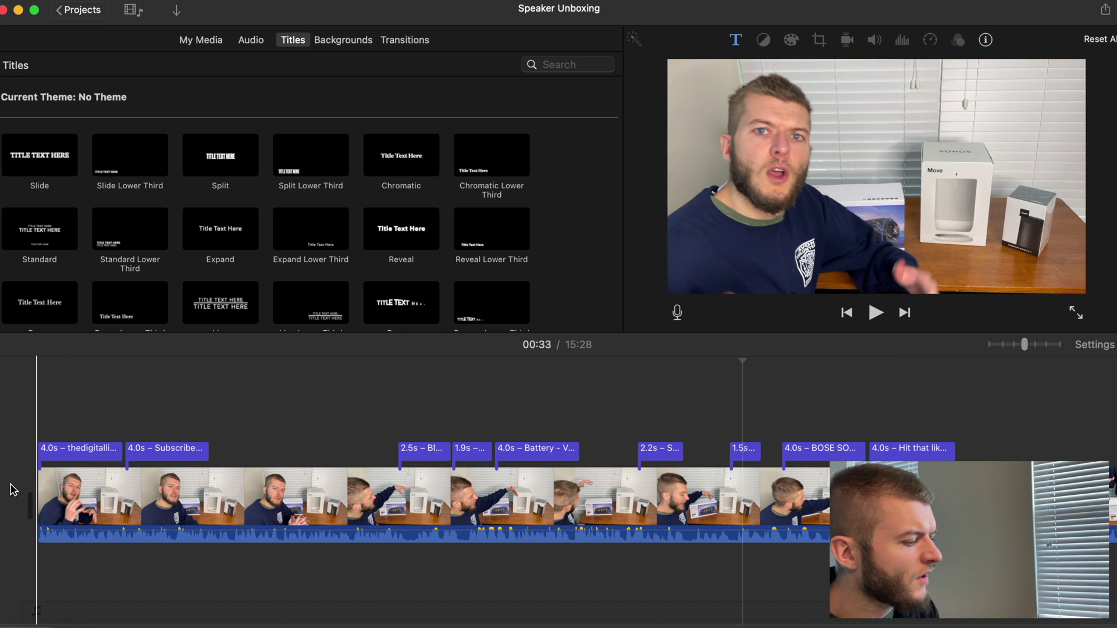
{"action": "key", "text": "backslash"}
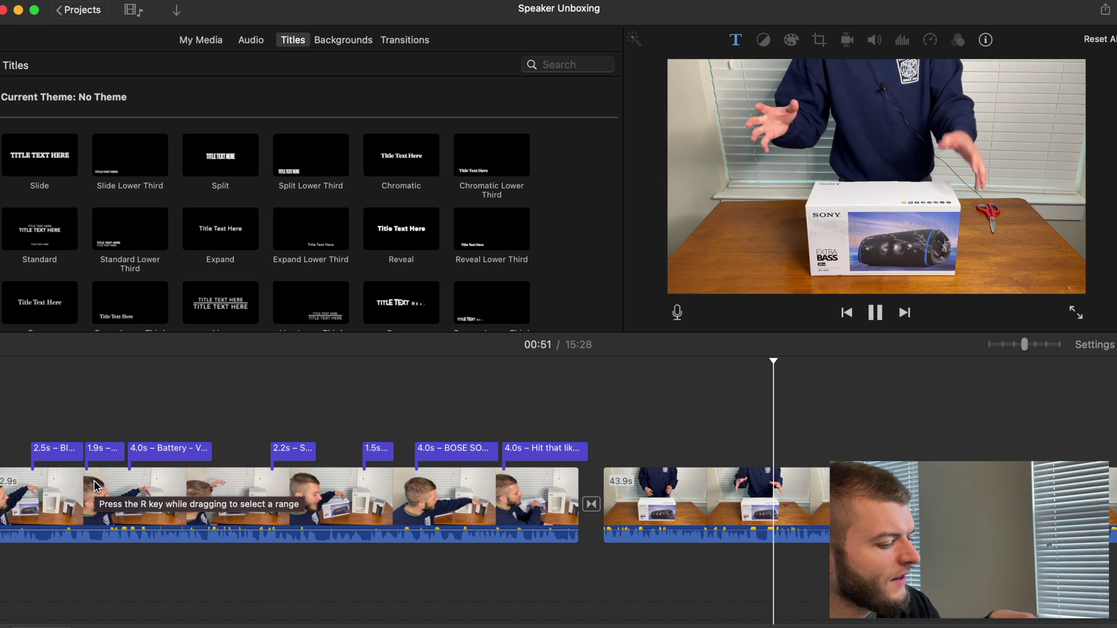
{"action": "scroll", "coordinate": [96, 486], "scroll_direction": "left", "scroll_amount": 5}
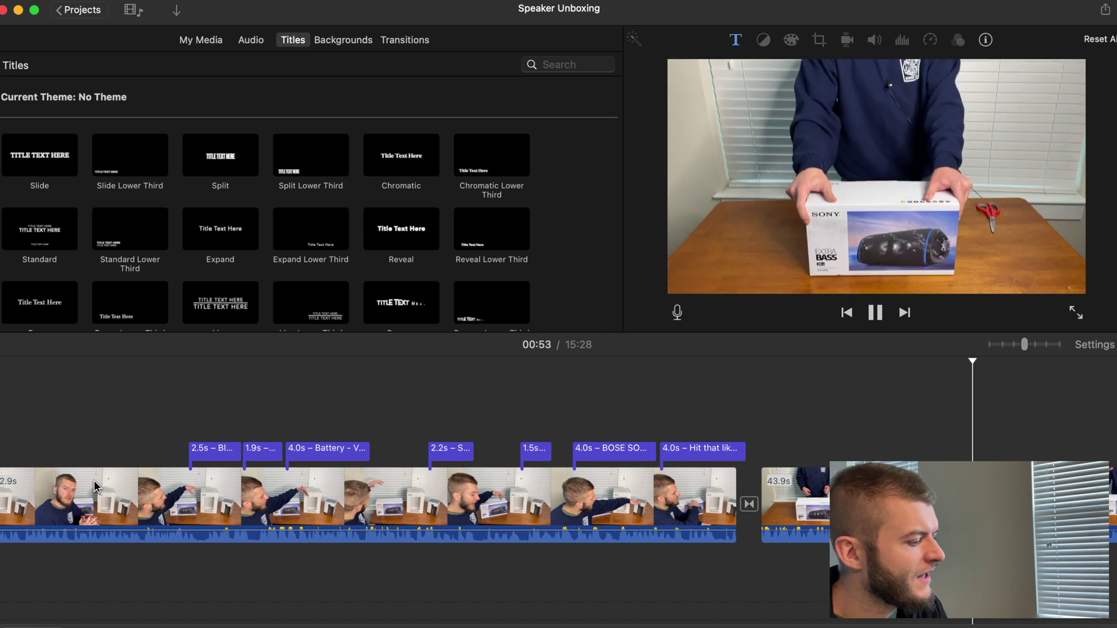
{"action": "left_click", "coordinate": [413, 486]}
{"action": "scroll", "coordinate": [415, 482], "scroll_direction": "left", "scroll_amount": 9}
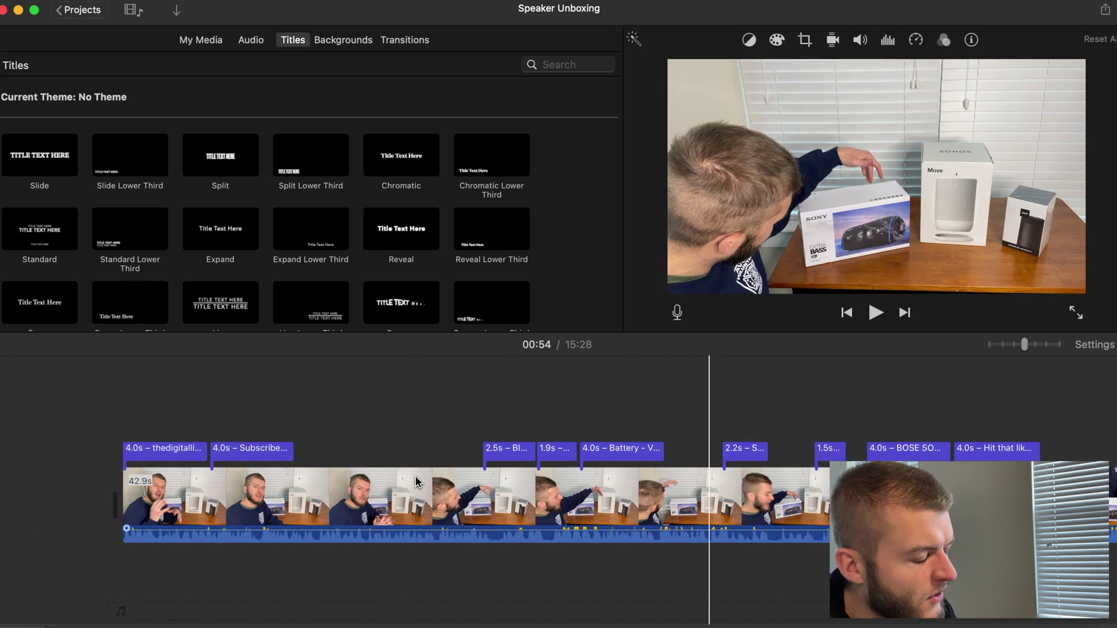
{"action": "scroll", "coordinate": [836, 495], "scroll_direction": "right", "scroll_amount": 15}
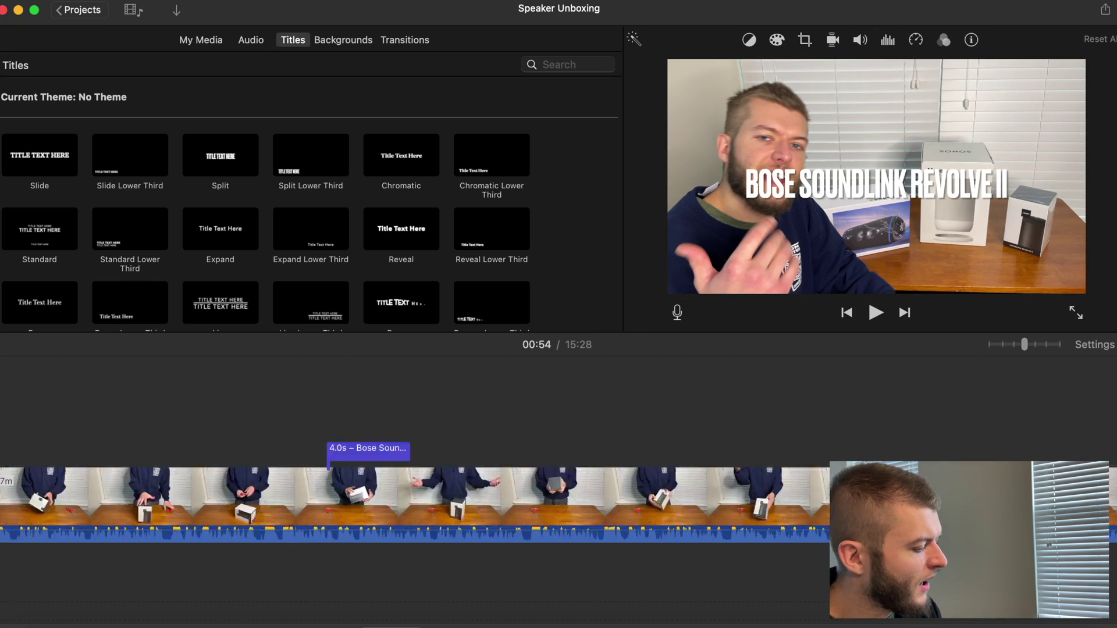
{"action": "scroll", "coordinate": [407, 500], "scroll_direction": "right", "scroll_amount": 20}
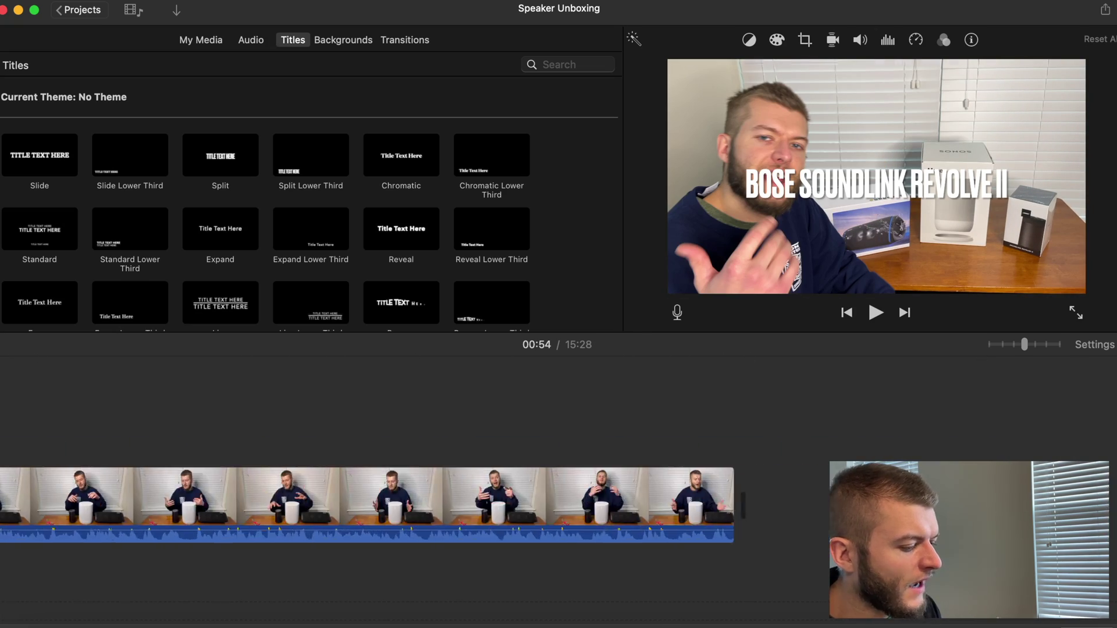
{"action": "left_click", "coordinate": [749, 434]}
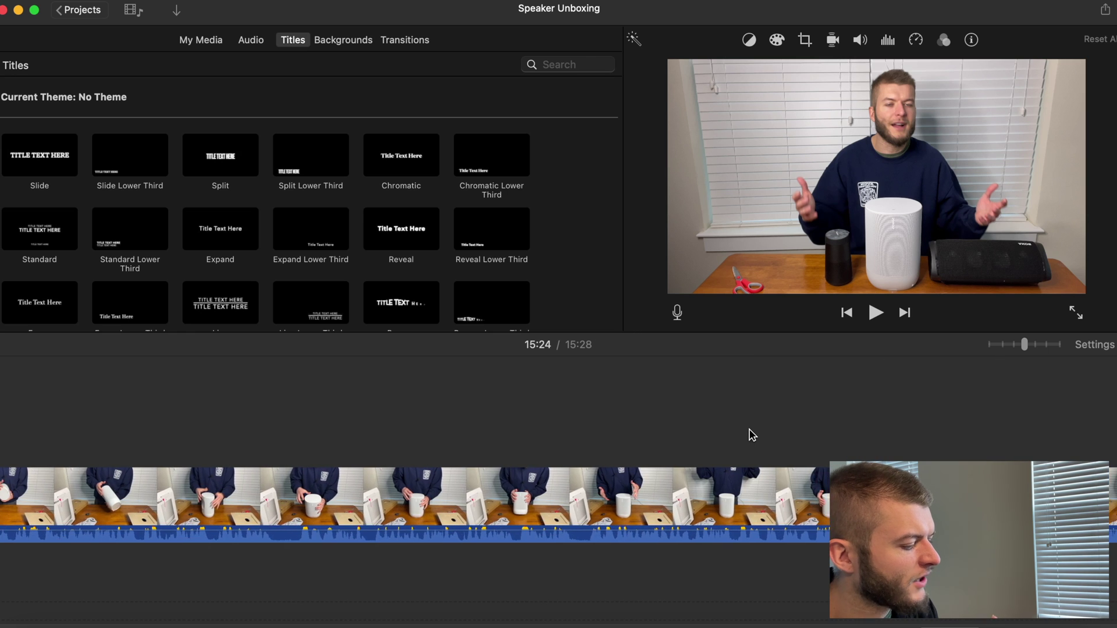
{"action": "scroll", "coordinate": [752, 435], "scroll_direction": "left", "scroll_amount": 15}
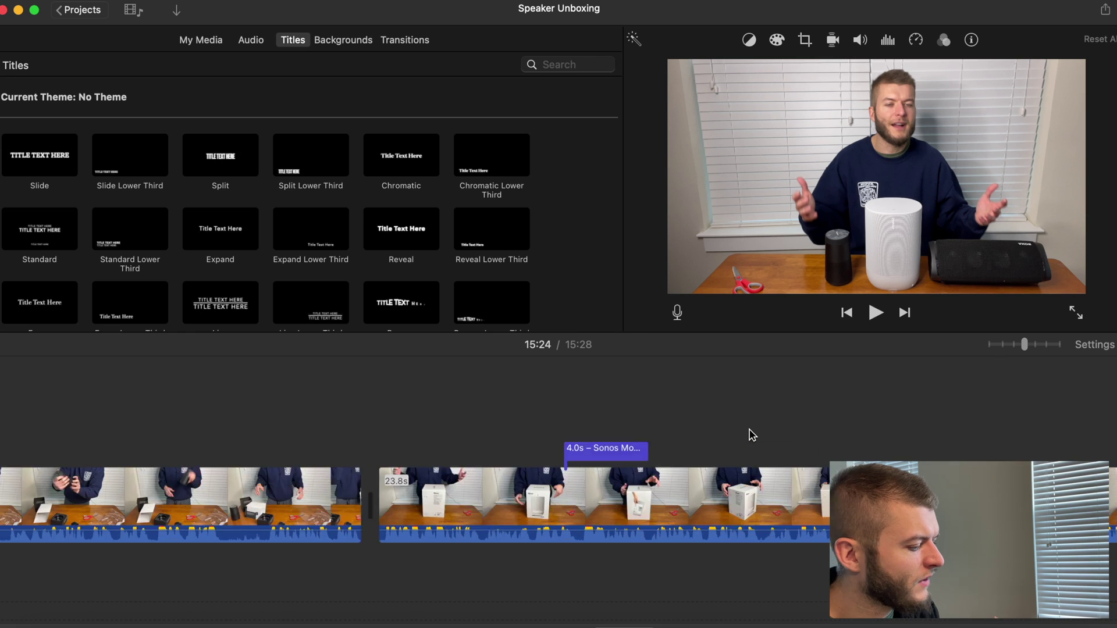
{"action": "scroll", "coordinate": [752, 435], "scroll_direction": "left", "scroll_amount": 10}
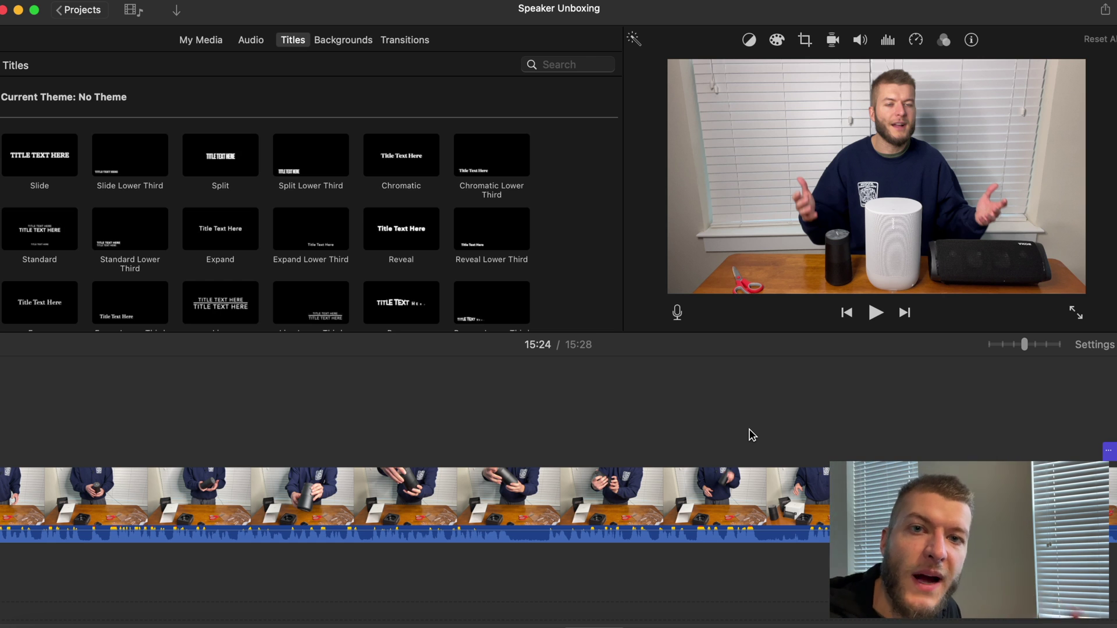
{"action": "scroll", "coordinate": [753, 435], "scroll_direction": "left", "scroll_amount": 20}
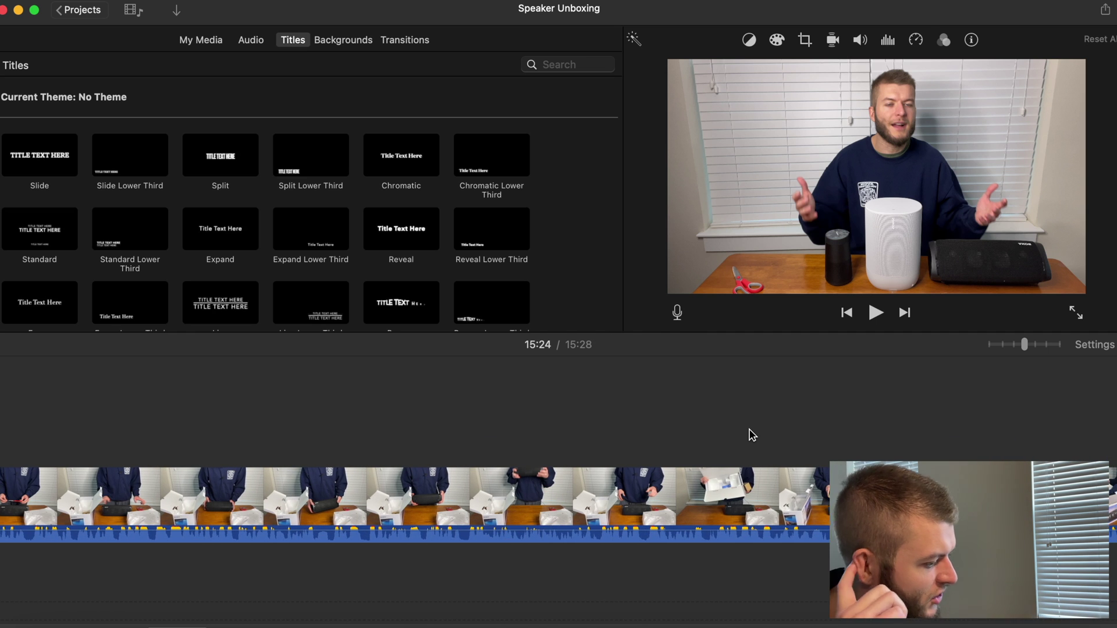
{"action": "scroll", "coordinate": [752, 435], "scroll_direction": "left", "scroll_amount": 3}
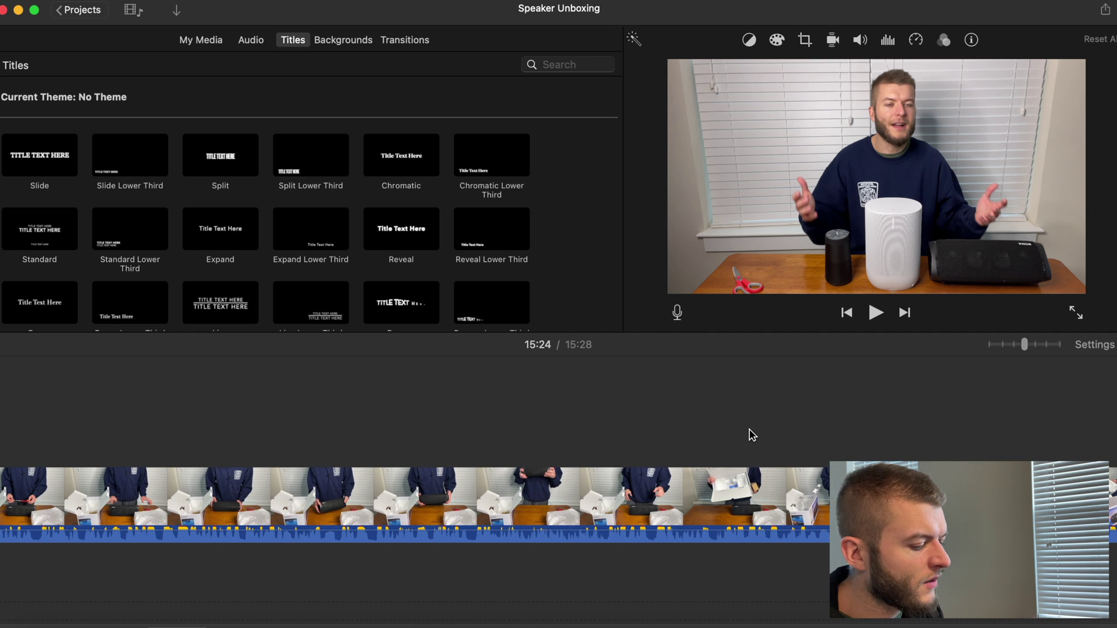
{"action": "scroll", "coordinate": [752, 435], "scroll_direction": "left", "scroll_amount": 10}
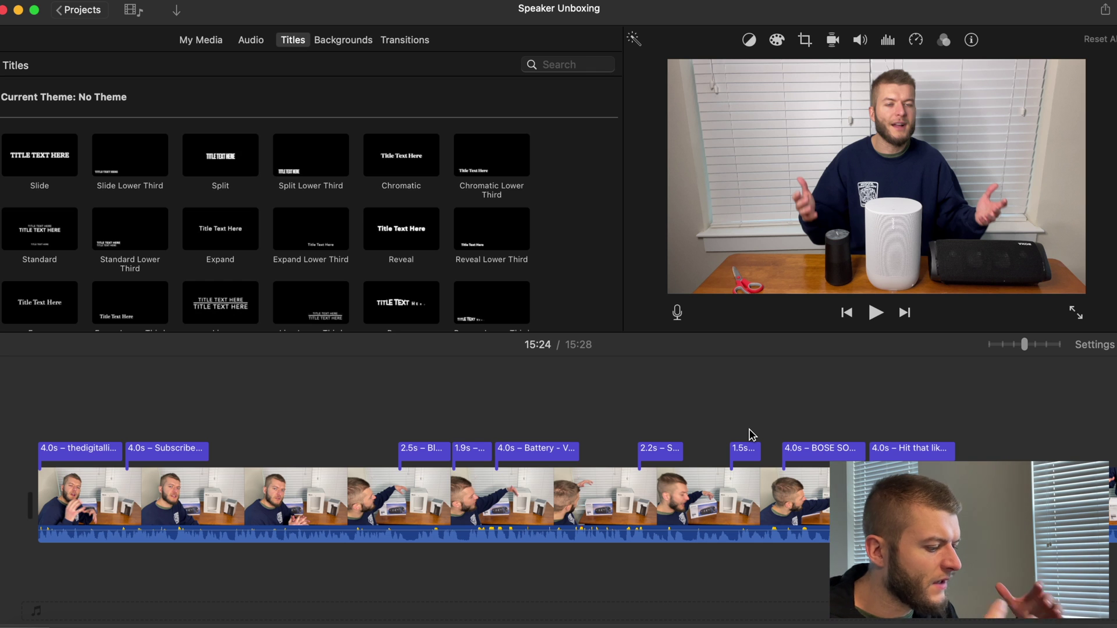
{"action": "scroll", "coordinate": [750, 435], "scroll_direction": "right", "scroll_amount": 8}
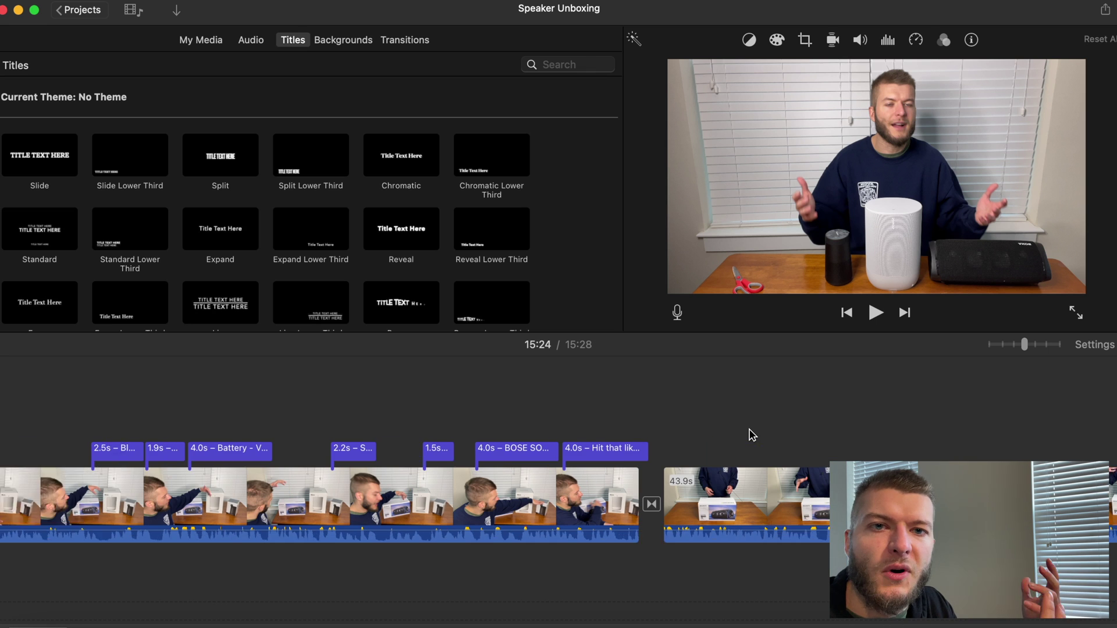
{"action": "scroll", "coordinate": [262, 460], "scroll_direction": "left", "scroll_amount": 9}
- Browse the Audio, Titles and Backgrounds libraries, ending on Transitions like Cross Dissolve and Spin In
{"action": "scroll", "coordinate": [262, 459], "scroll_direction": "right", "scroll_amount": 2}
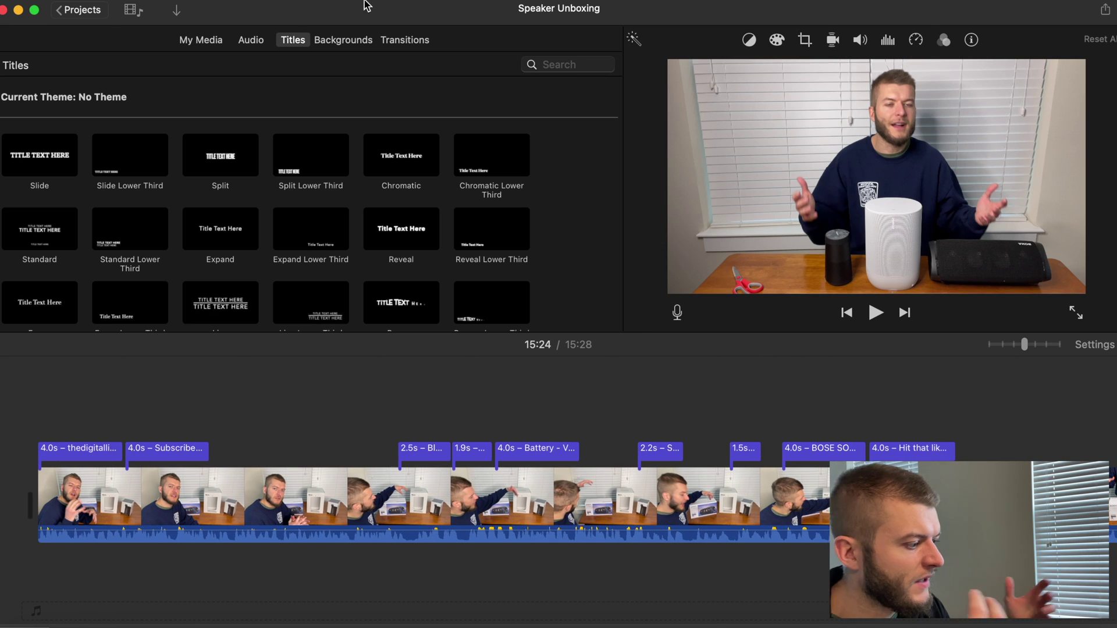
{"action": "left_click", "coordinate": [253, 42]}
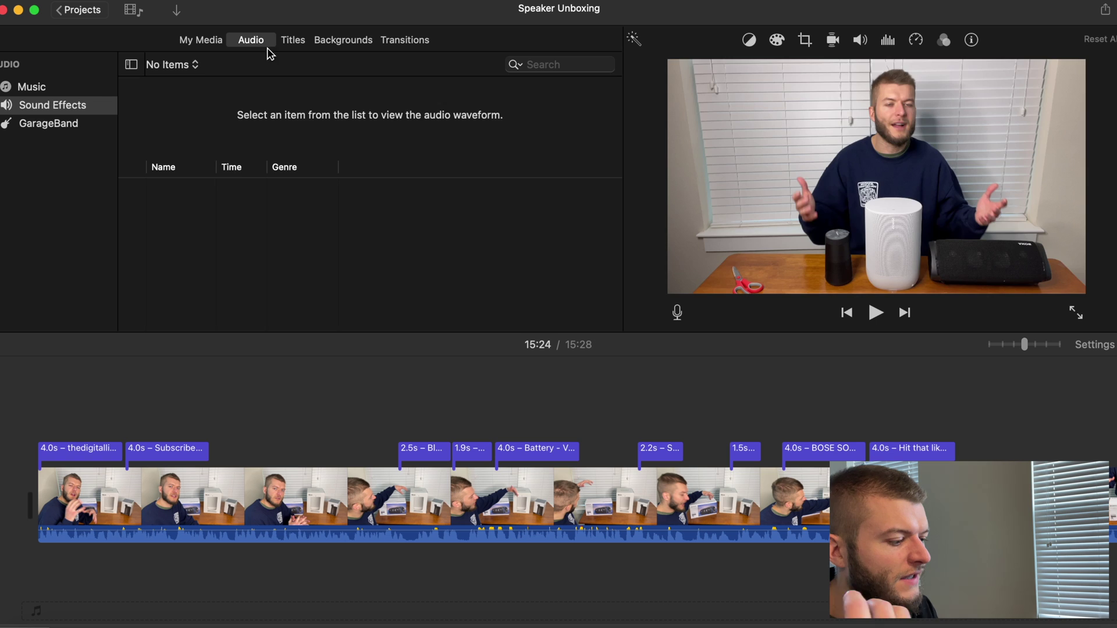
{"action": "left_click", "coordinate": [296, 42]}
{"action": "left_click", "coordinate": [335, 42]}
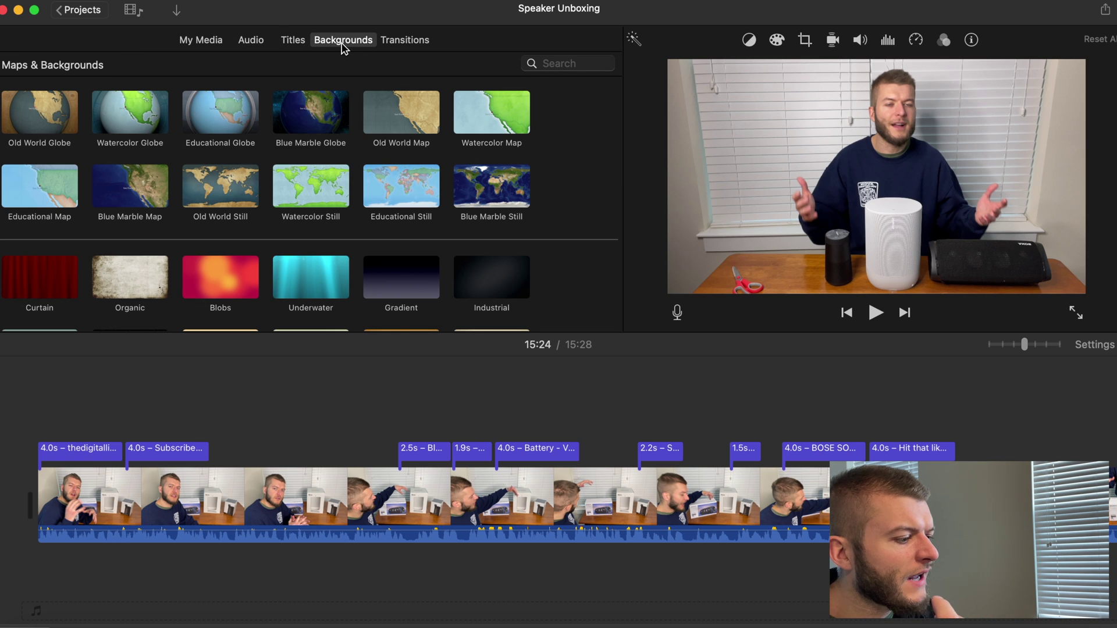
{"action": "left_click", "coordinate": [396, 39]}
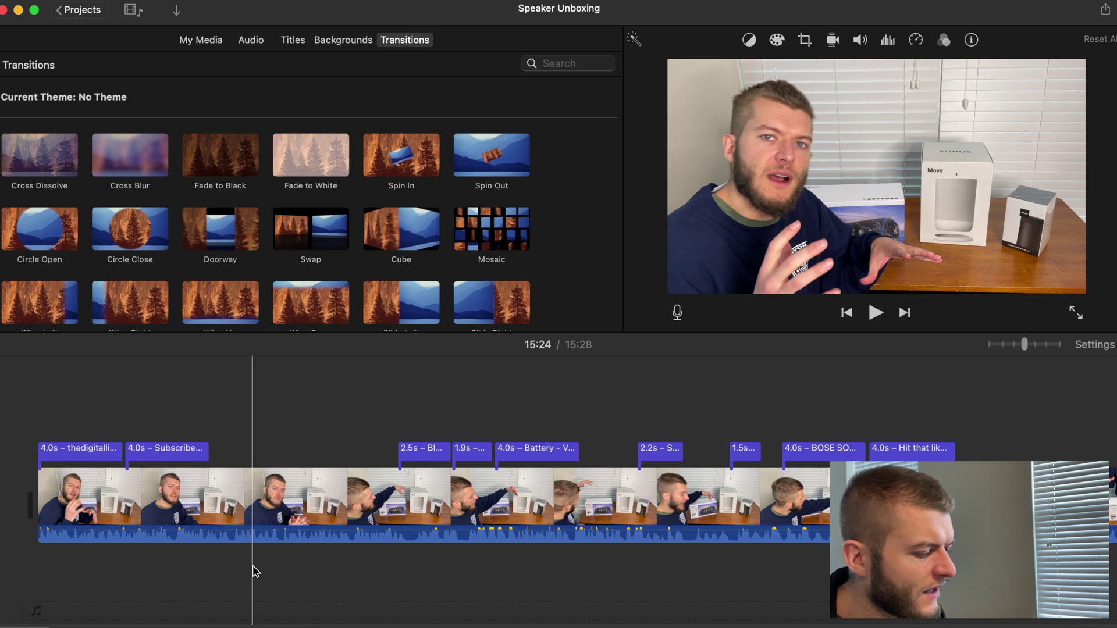
- Skim the timeline to preview the Sonos box unboxing footage
{"action": "scroll", "coordinate": [254, 571], "scroll_direction": "left", "scroll_amount": 15}
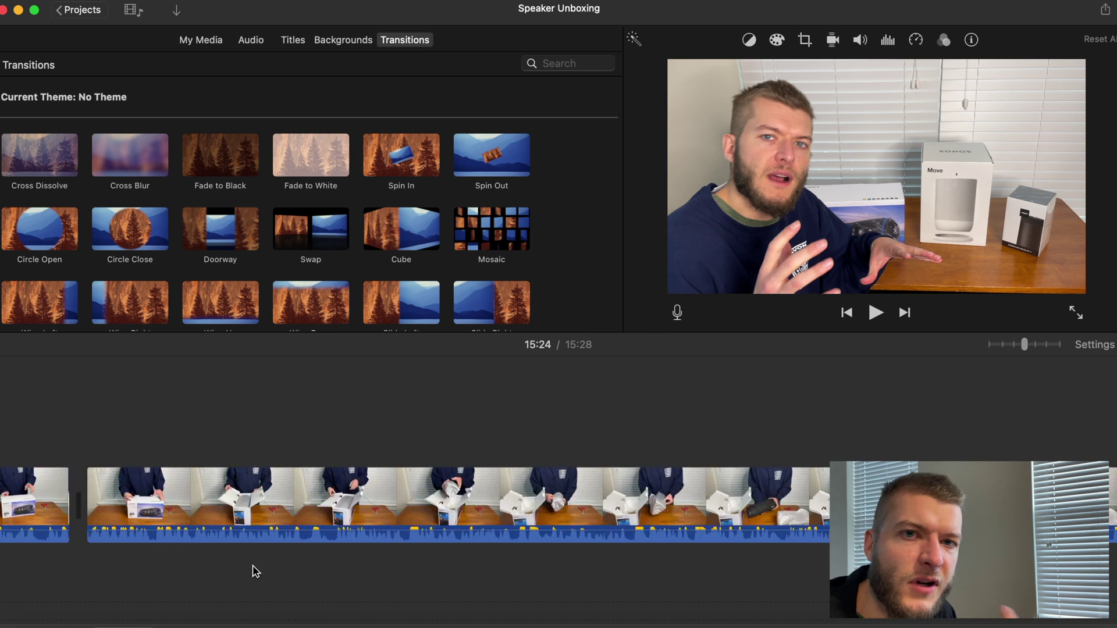
{"action": "scroll", "coordinate": [254, 571], "scroll_direction": "right", "scroll_amount": 10}
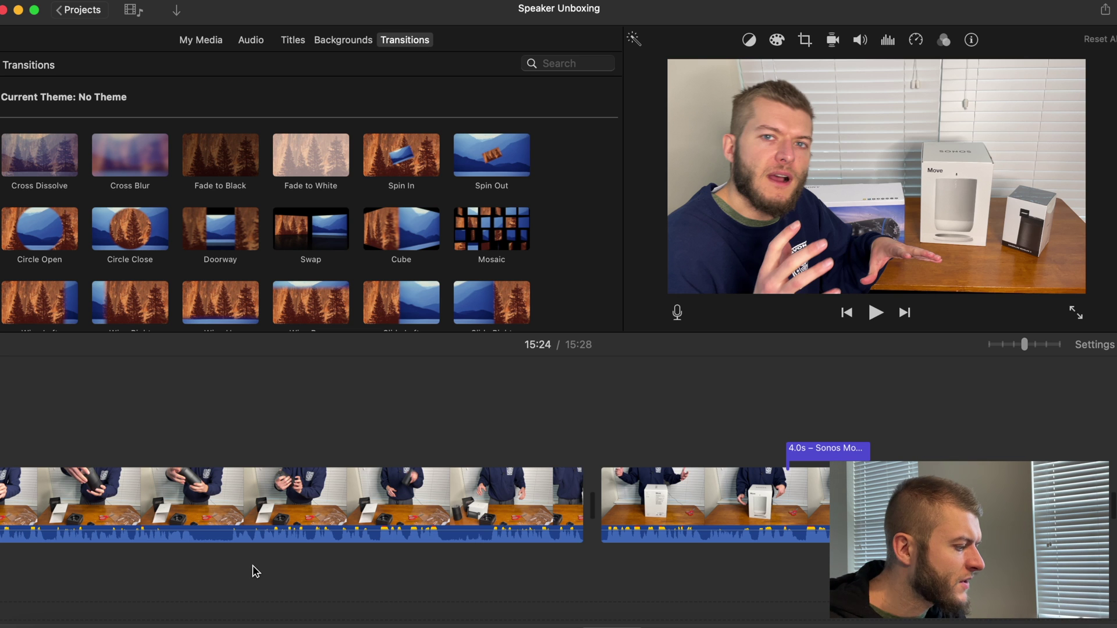
{"action": "left_click", "coordinate": [404, 573]}
{"action": "scroll", "coordinate": [407, 573], "scroll_direction": "right", "scroll_amount": 5}
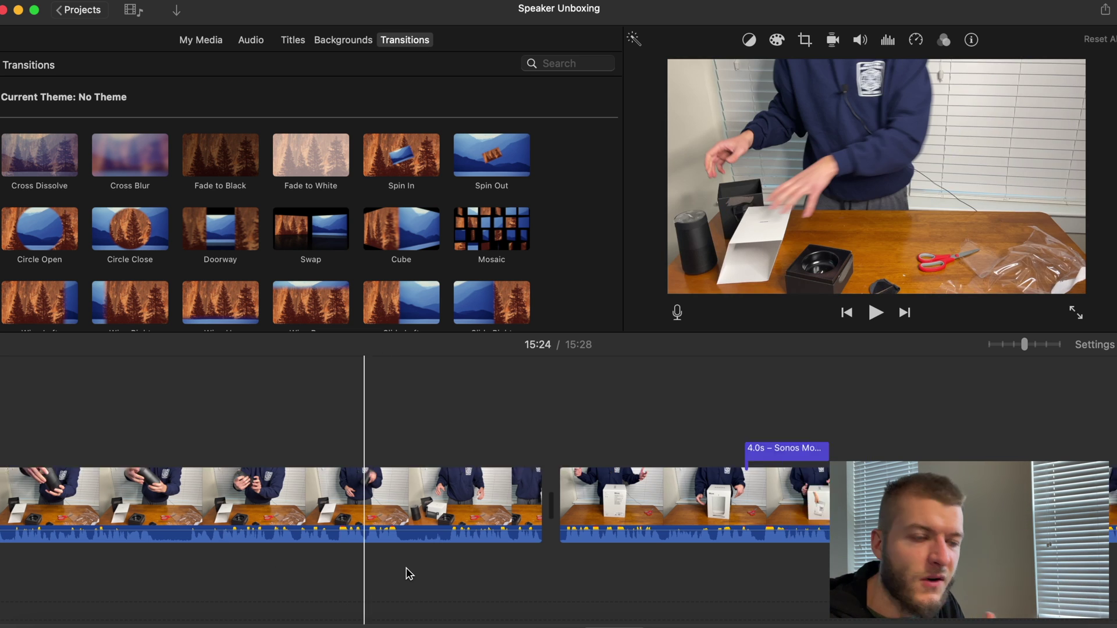
{"action": "left_click", "coordinate": [591, 495]}
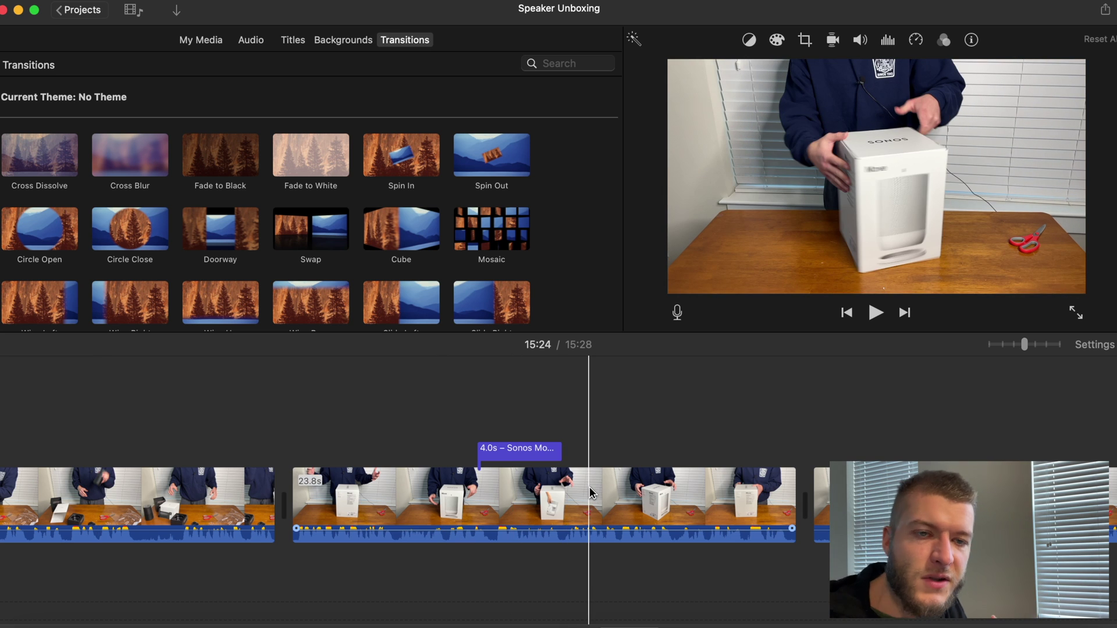
- Preview the Move box footage, then scroll on toward the closing talking-head clips
{"action": "scroll", "coordinate": [590, 493], "scroll_direction": "right", "scroll_amount": 3}
{"action": "scroll", "coordinate": [591, 494], "scroll_direction": "right", "scroll_amount": 8}
{"action": "left_click", "coordinate": [636, 495]}
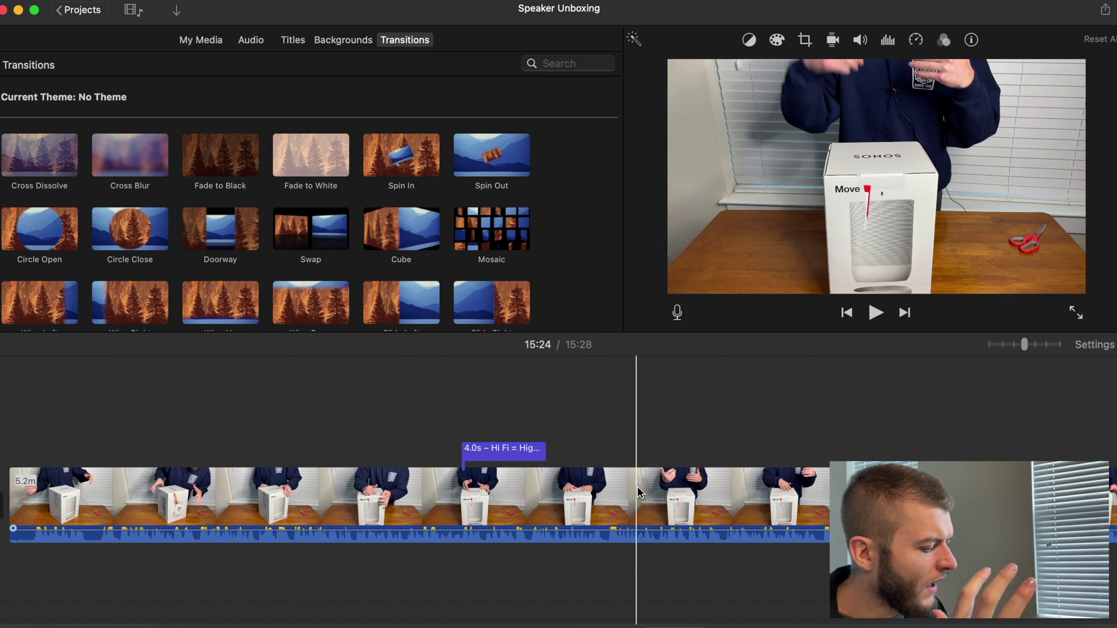
{"action": "left_click", "coordinate": [21, 485]}
{"action": "scroll", "coordinate": [24, 485], "scroll_direction": "right", "scroll_amount": 10}
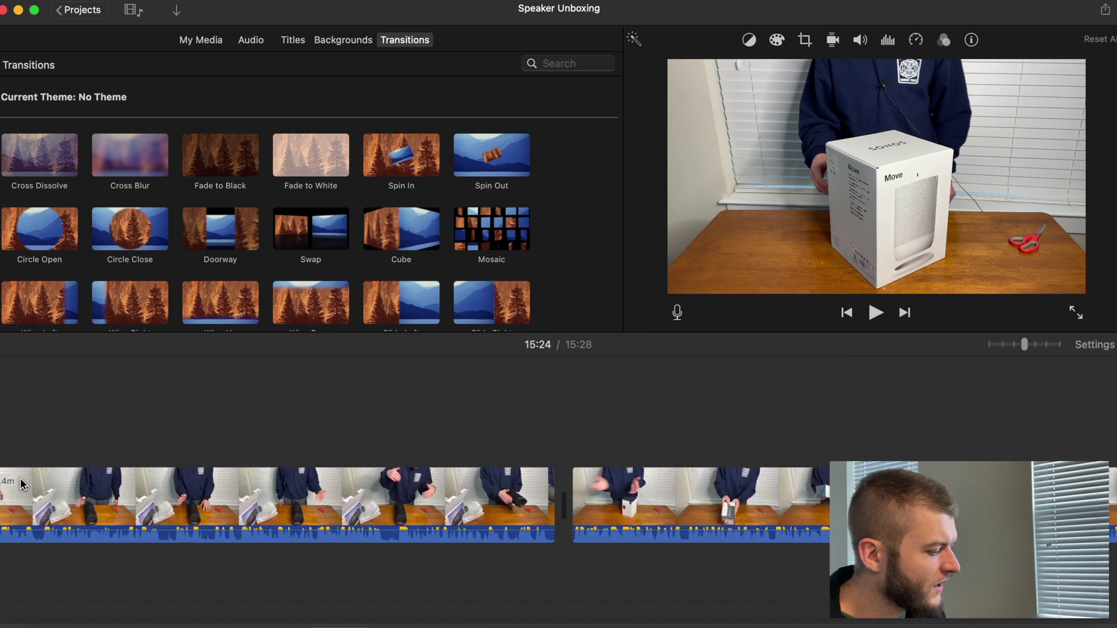
{"action": "scroll", "coordinate": [21, 485], "scroll_direction": "right", "scroll_amount": 10}
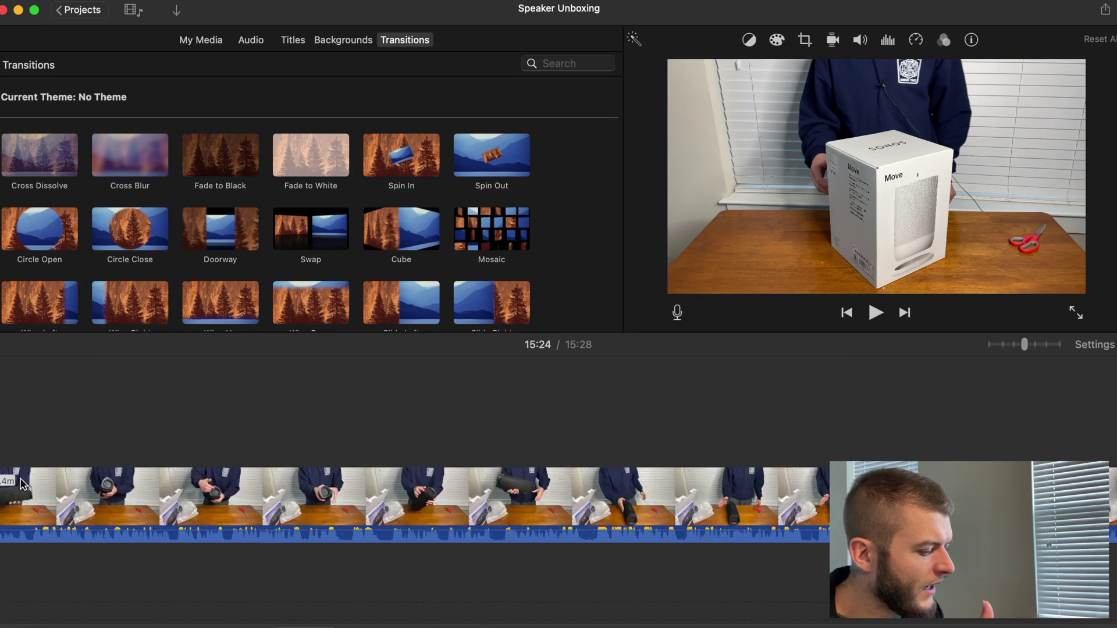
{"action": "scroll", "coordinate": [21, 484], "scroll_direction": "right", "scroll_amount": 10}
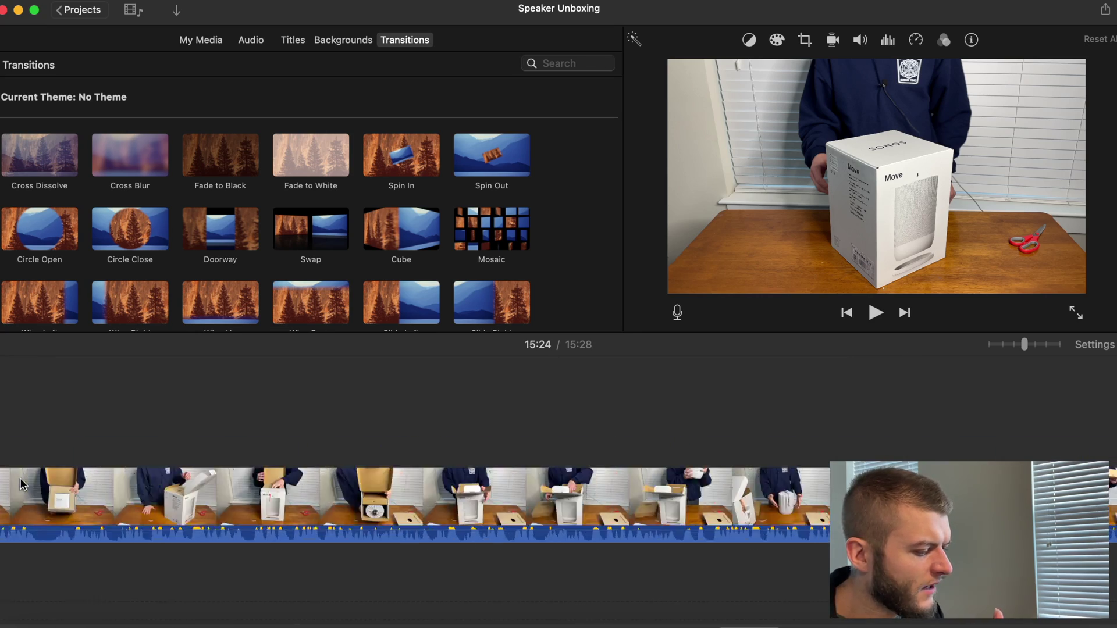
{"action": "scroll", "coordinate": [21, 484], "scroll_direction": "right", "scroll_amount": 10}
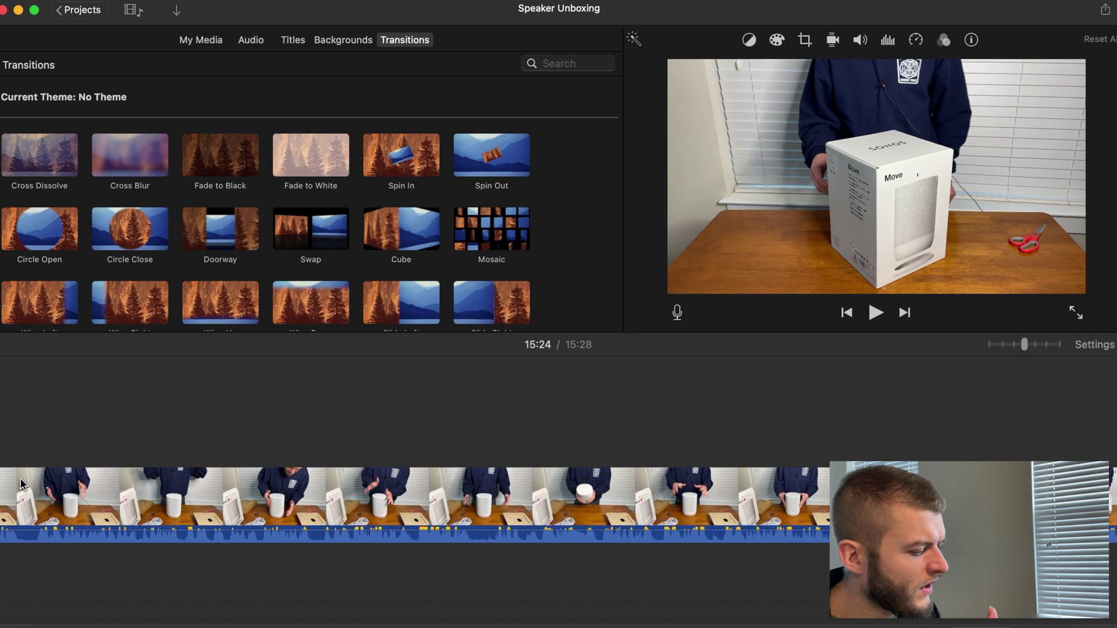
{"action": "scroll", "coordinate": [21, 485], "scroll_direction": "right", "scroll_amount": 10}
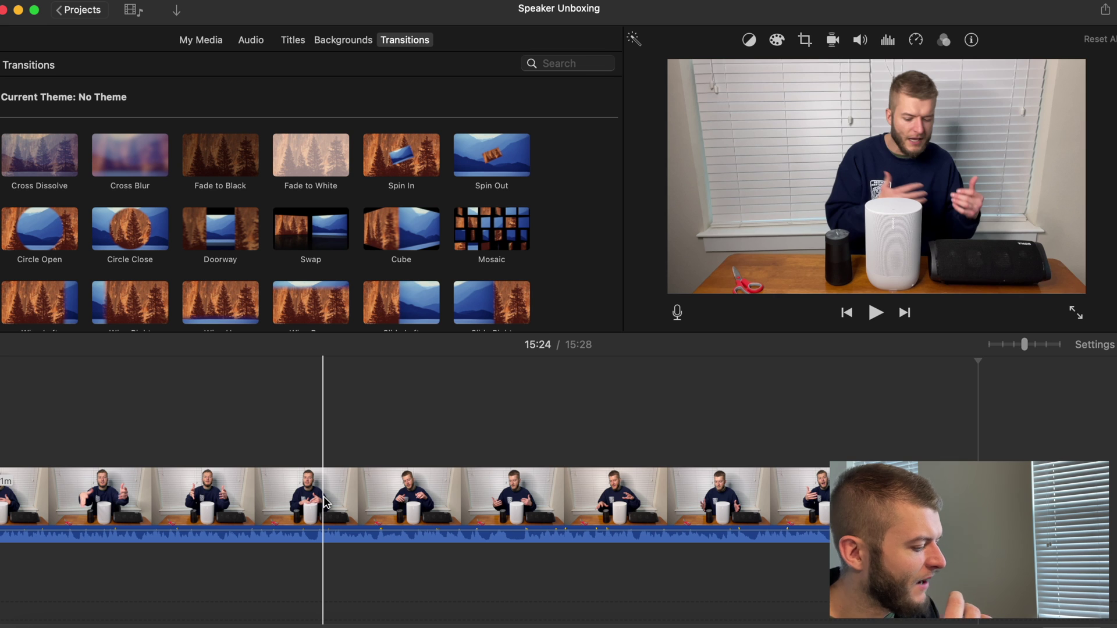
- Play from the skimmed spot through to the 15:28 end, lowering the volume
{"action": "key", "text": "space"}
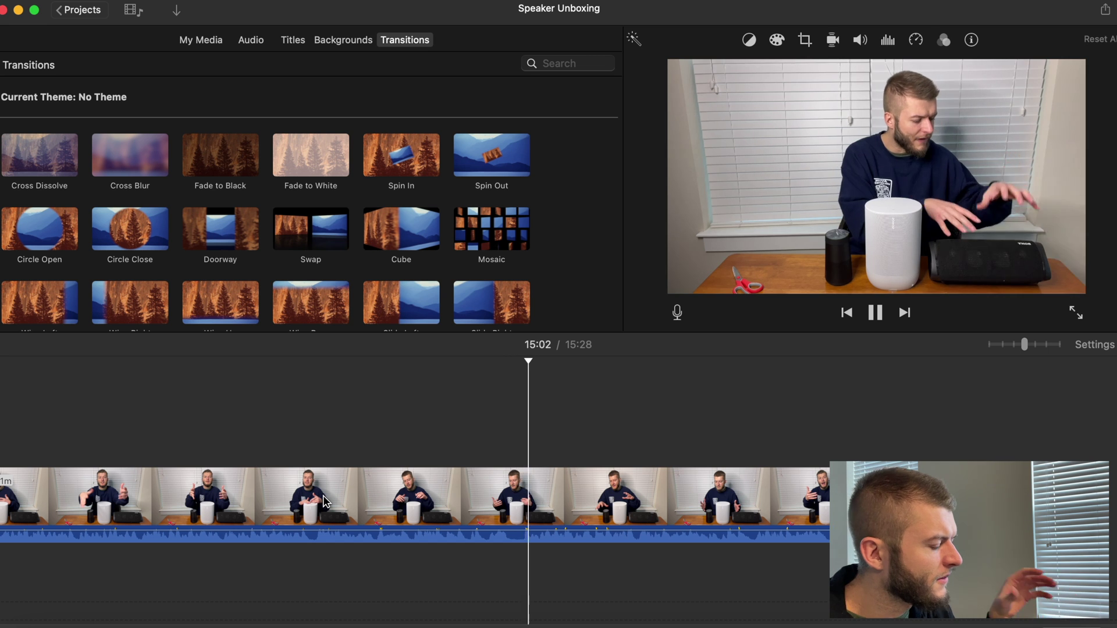
{"action": "key", "text": "XF86AudioLowerVolume"}
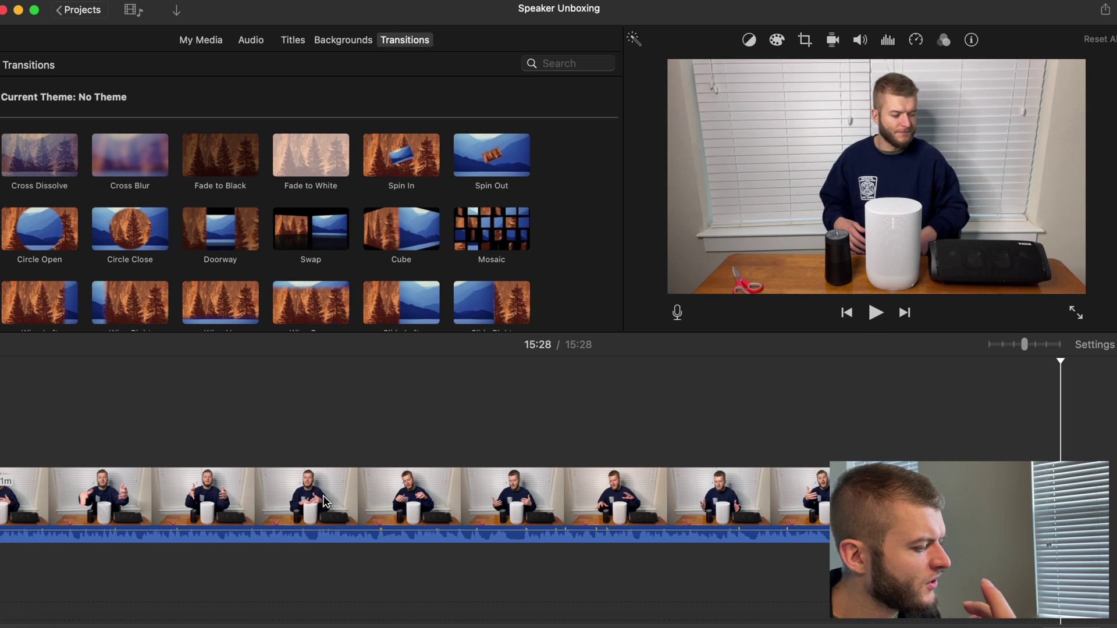
{"action": "scroll", "coordinate": [324, 501], "scroll_direction": "left", "scroll_amount": 10}
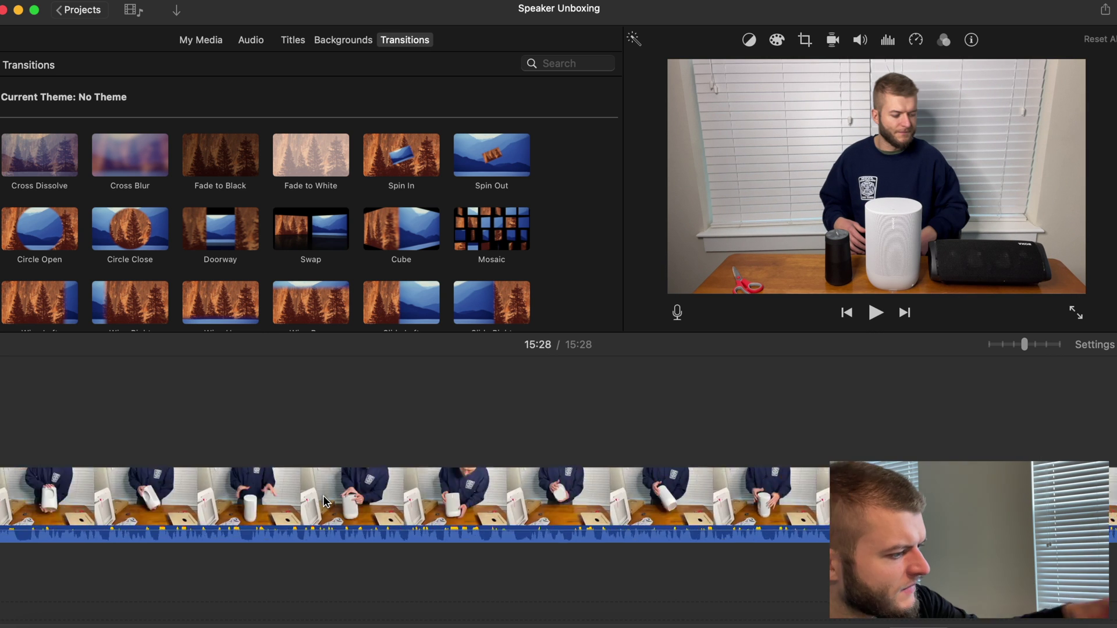
{"action": "scroll", "coordinate": [324, 501], "scroll_direction": "left", "scroll_amount": 15}
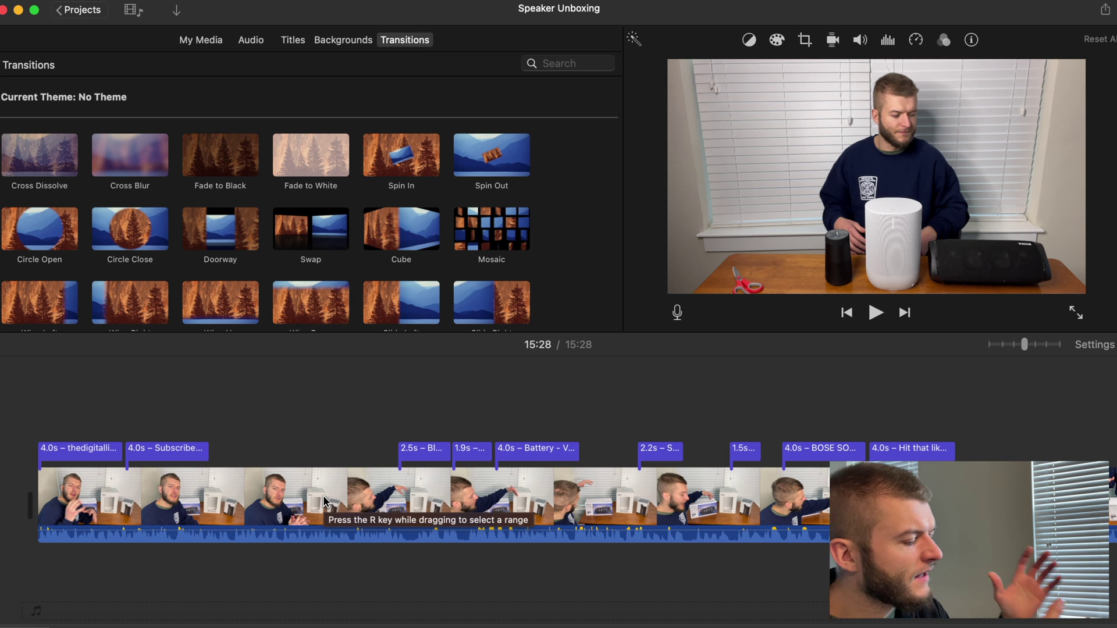
{"action": "scroll", "coordinate": [324, 501], "scroll_direction": "right", "scroll_amount": 8}
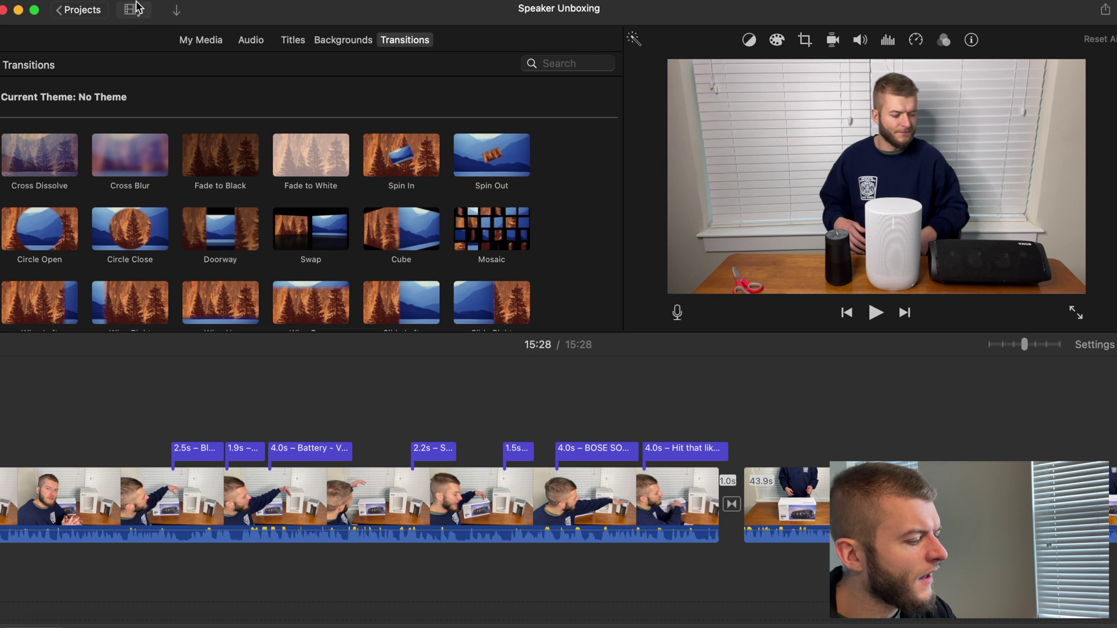
- Bring up the File > Share > File export dialog showing the 4K ProRes settings
{"action": "left_click", "coordinate": [88, 0]}
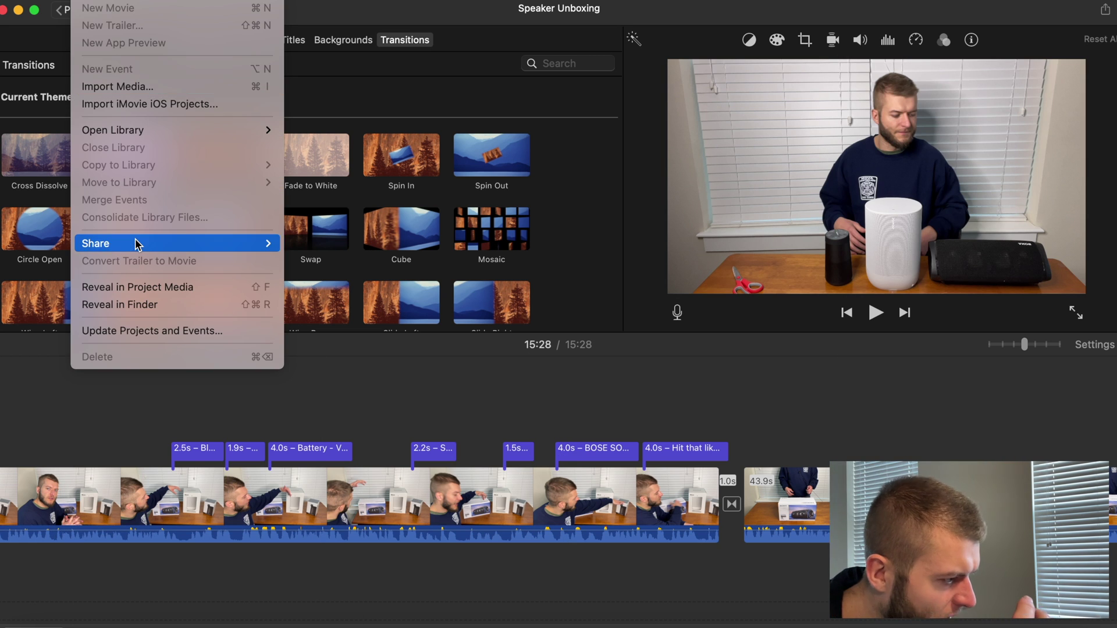
{"action": "mouse_move", "coordinate": [244, 244]}
{"action": "left_click", "coordinate": [384, 295]}
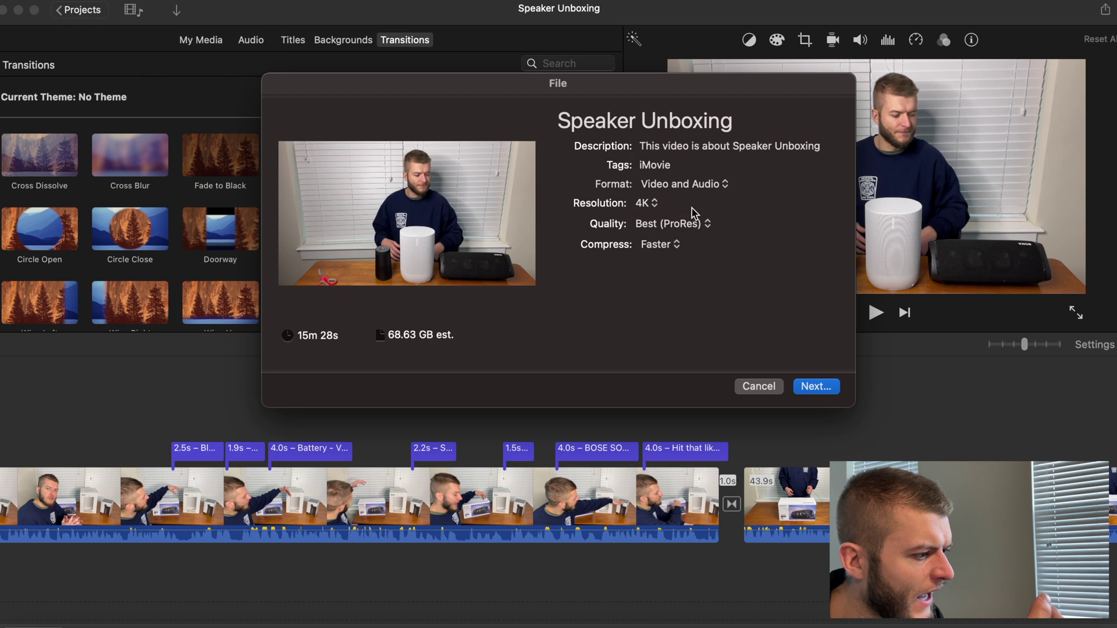
- Cancel the export without saving, then view and dismiss the 4K project settings
{"action": "left_click", "coordinate": [758, 387]}
{"action": "left_click", "coordinate": [1093, 345]}
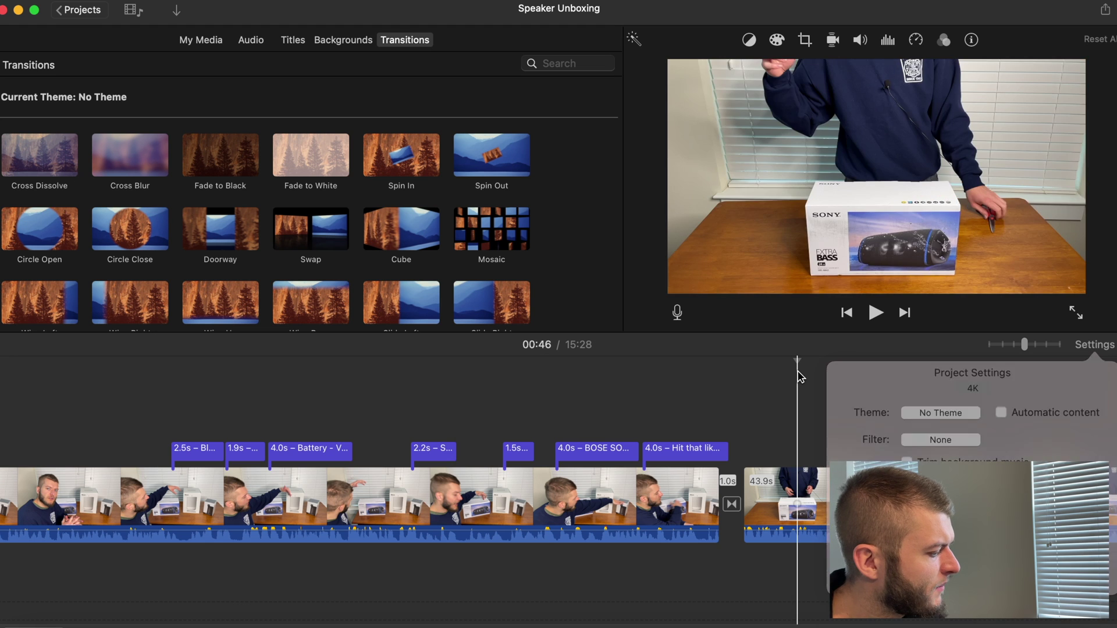
{"action": "left_click", "coordinate": [768, 369]}
- Nudge the timeline left and right to look over the 4K, No Theme project
{"action": "scroll", "coordinate": [193, 455], "scroll_direction": "left", "scroll_amount": 5}
{"action": "scroll", "coordinate": [193, 455], "scroll_direction": "right", "scroll_amount": 3}
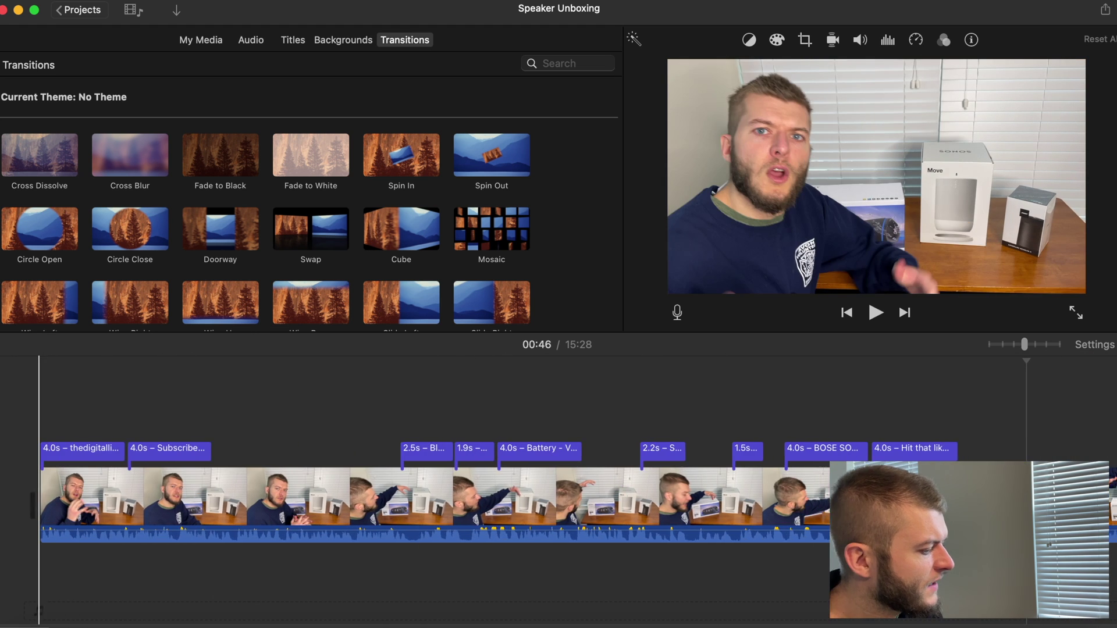